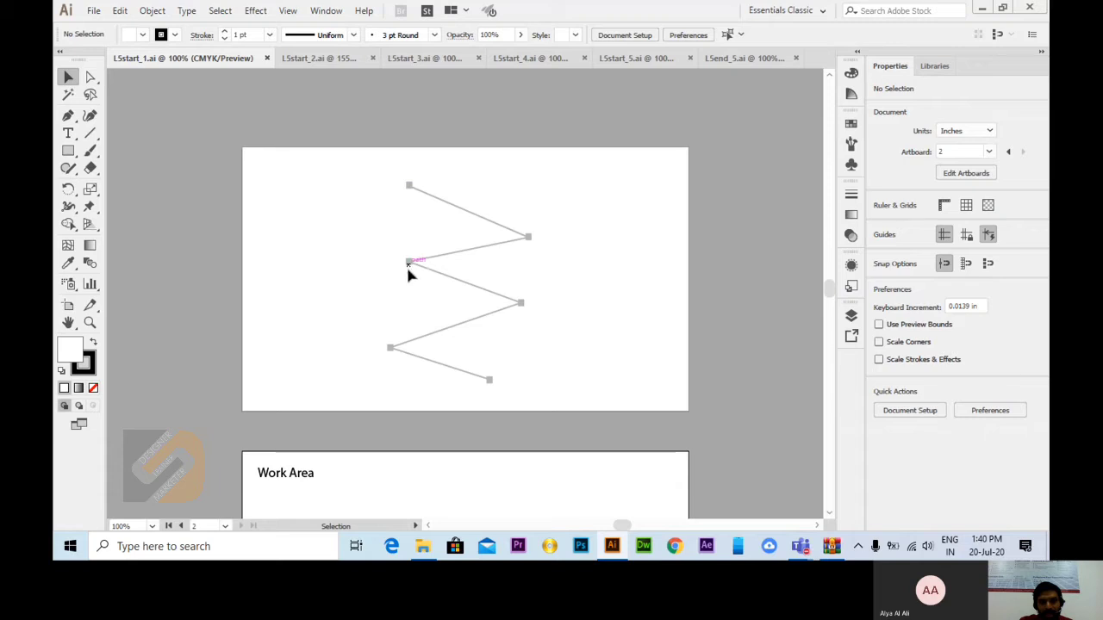
Step: Trace the grey zigzag template with the Pen tool, placing an anchor on each of its six marked points, and deselect the path
{"action": "left_click", "coordinate": [68, 116]}
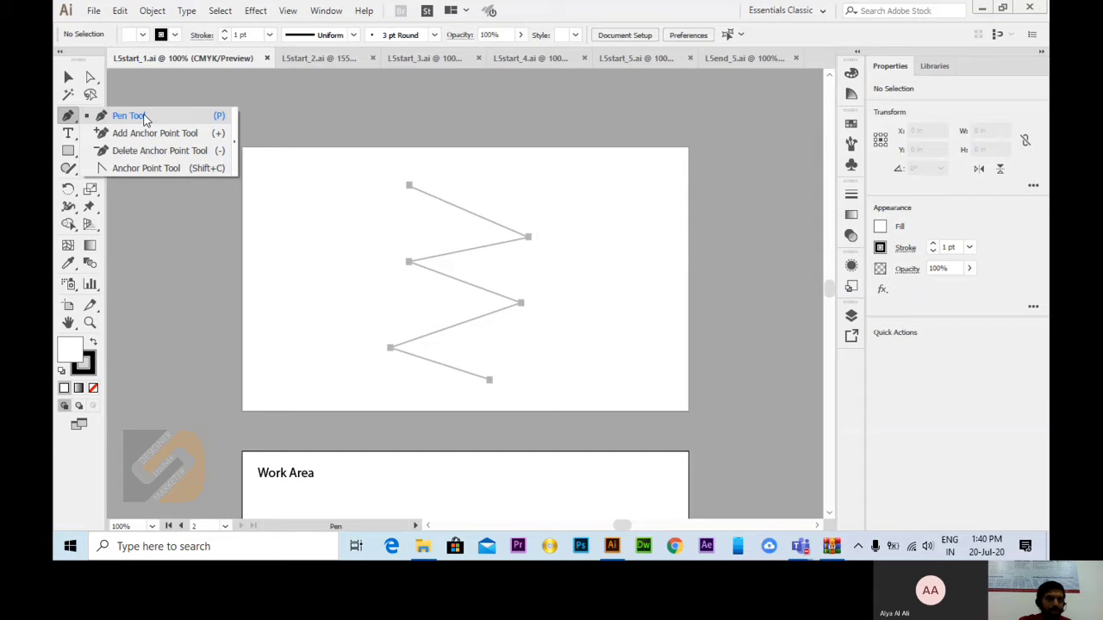
{"action": "left_click", "coordinate": [149, 121]}
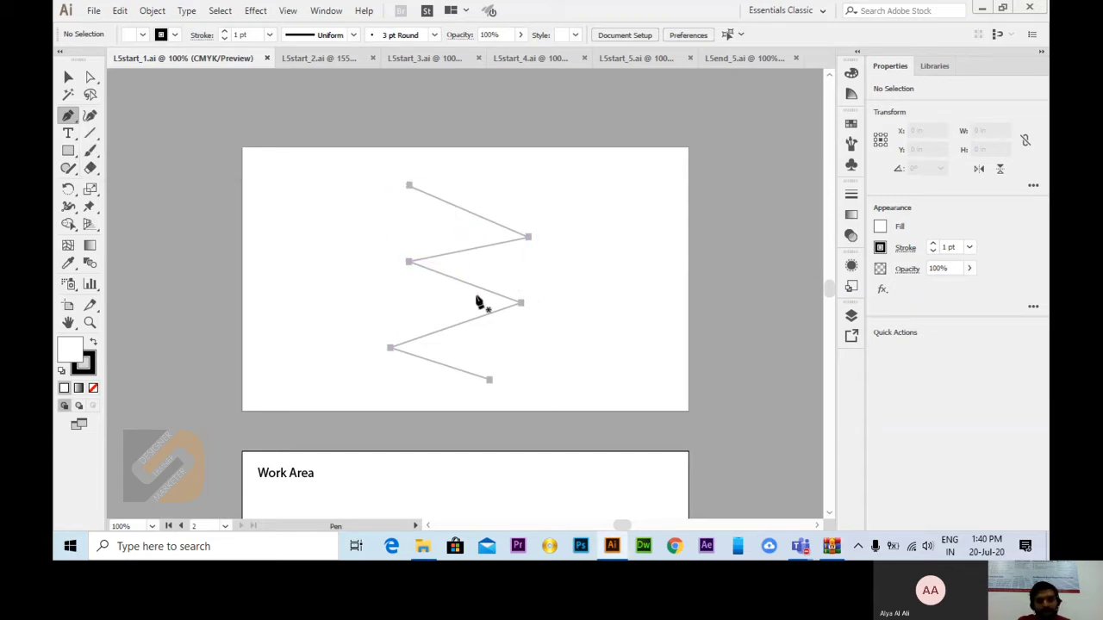
{"action": "left_click", "coordinate": [410, 186]}
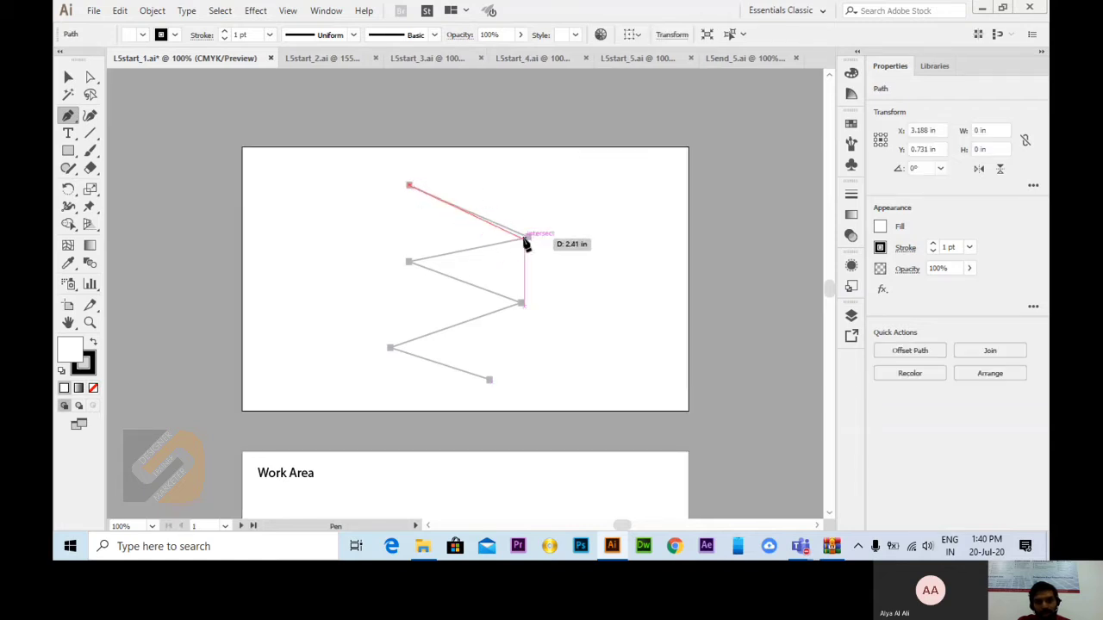
{"action": "left_click", "coordinate": [526, 237]}
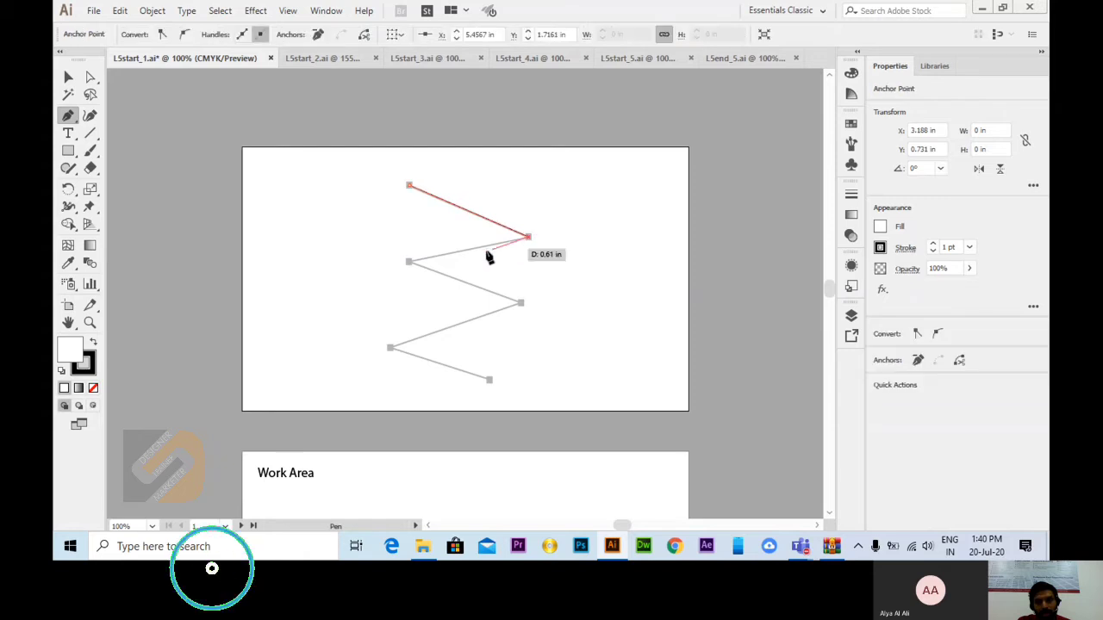
{"action": "left_click", "coordinate": [409, 262]}
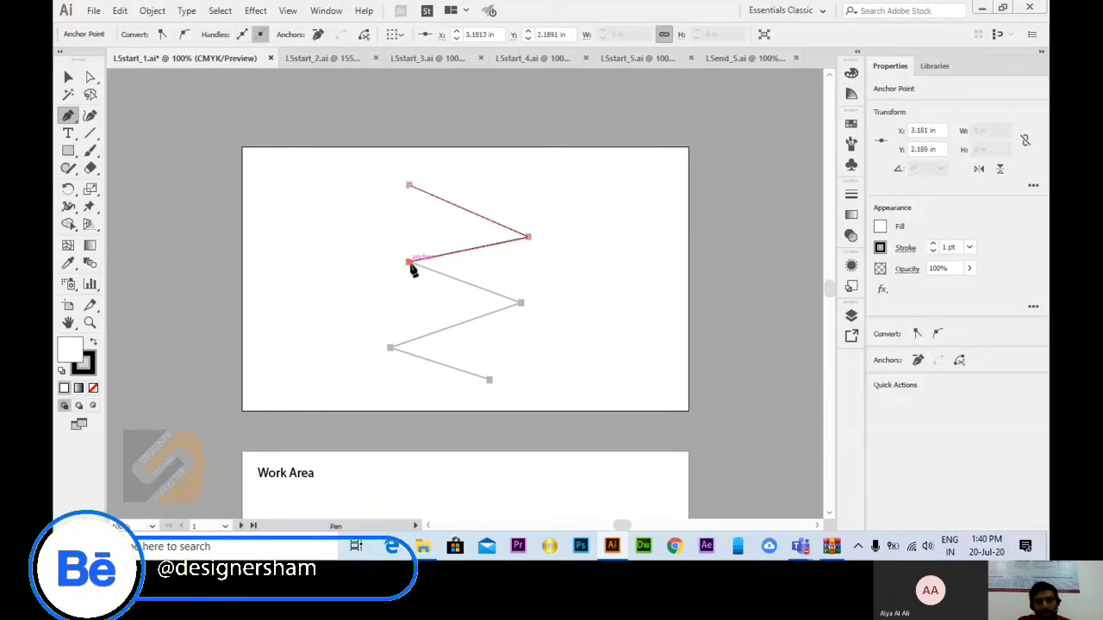
{"action": "left_click", "coordinate": [520, 304]}
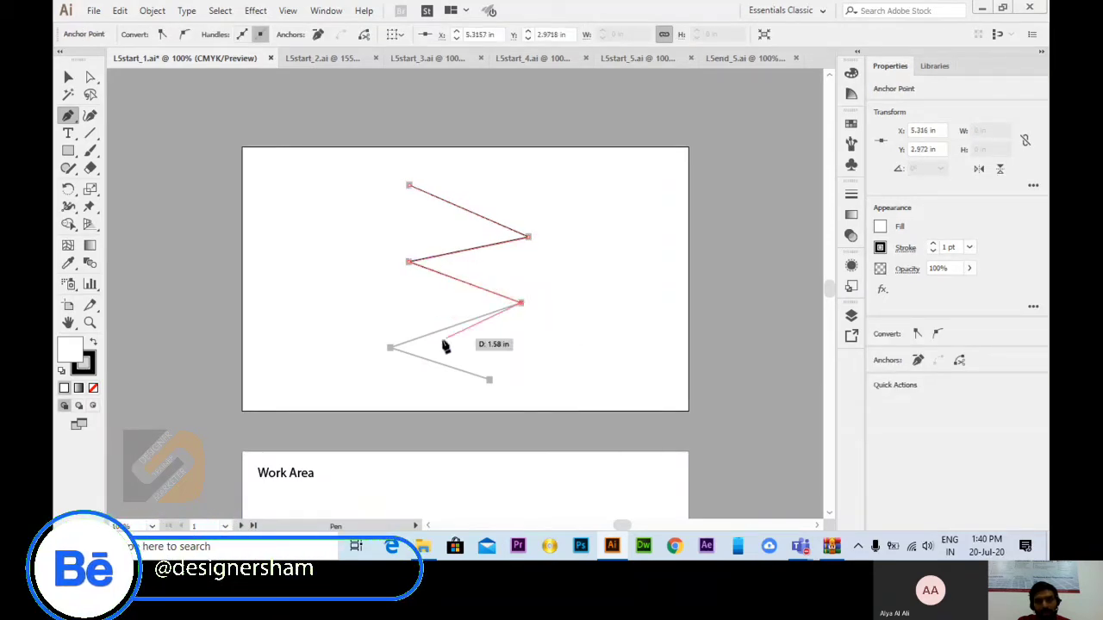
{"action": "left_click", "coordinate": [391, 349]}
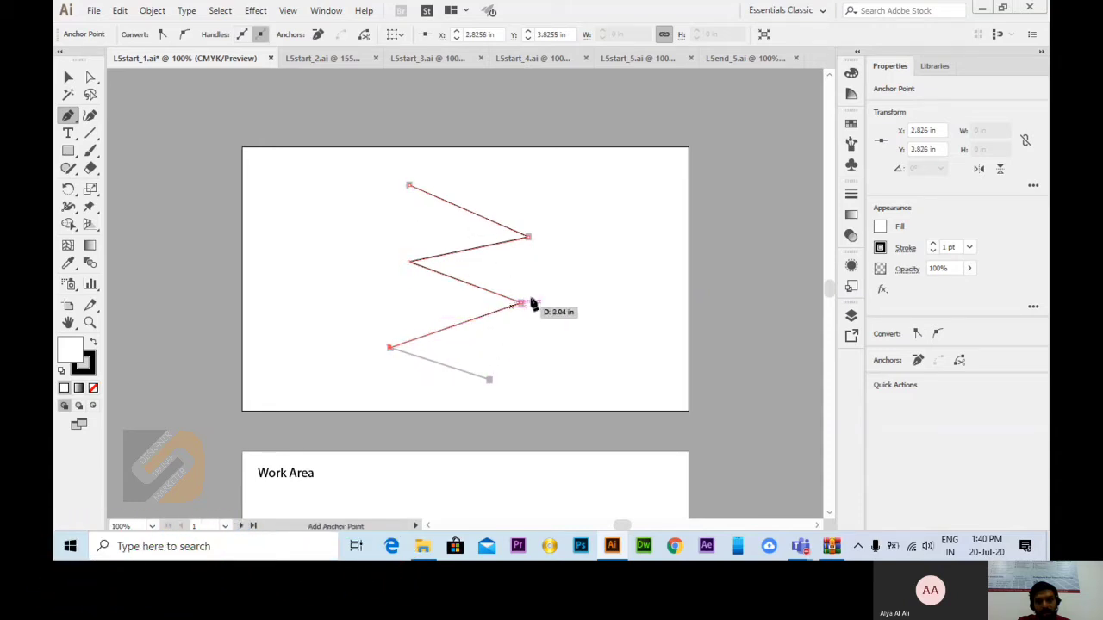
{"action": "left_click", "coordinate": [489, 379]}
{"action": "left_click", "coordinate": [68, 76]}
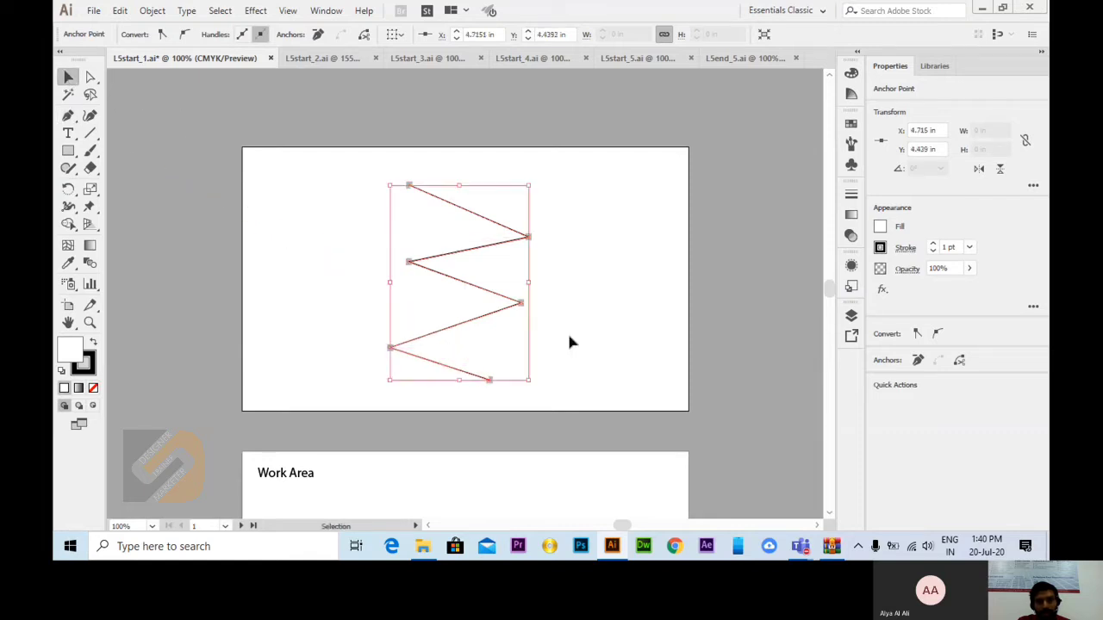
{"action": "left_click", "coordinate": [587, 313]}
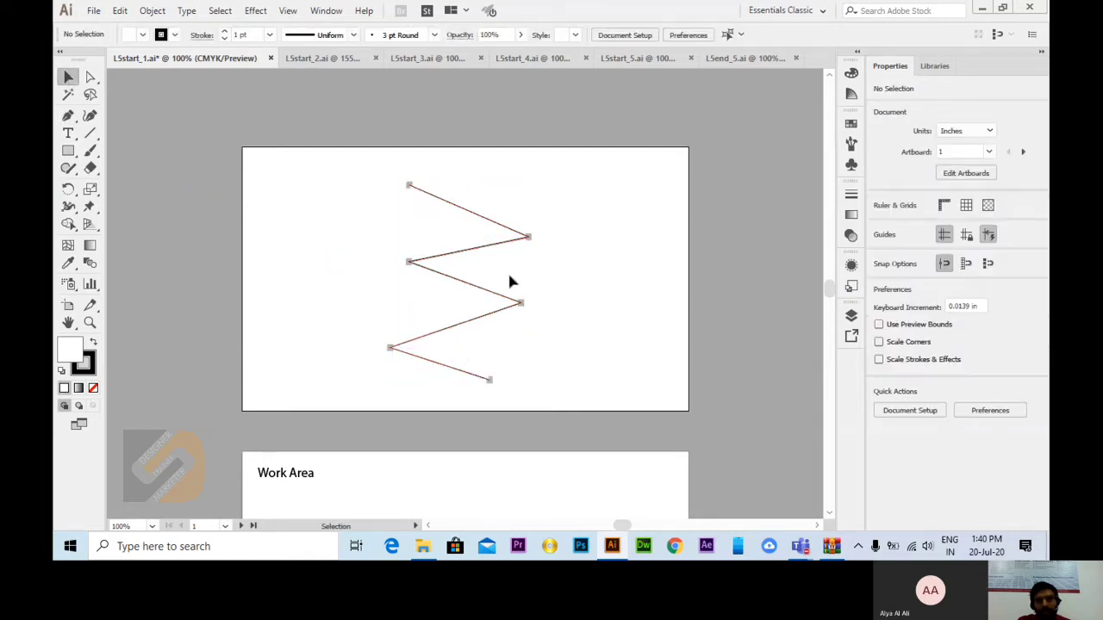
Step: Draw a five-segment zigzag with the Pen tool in the Work Area, about 2.6 in wide and 3.8 in high
{"action": "scroll", "coordinate": [472, 348], "scroll_direction": "down", "scroll_amount": 4}
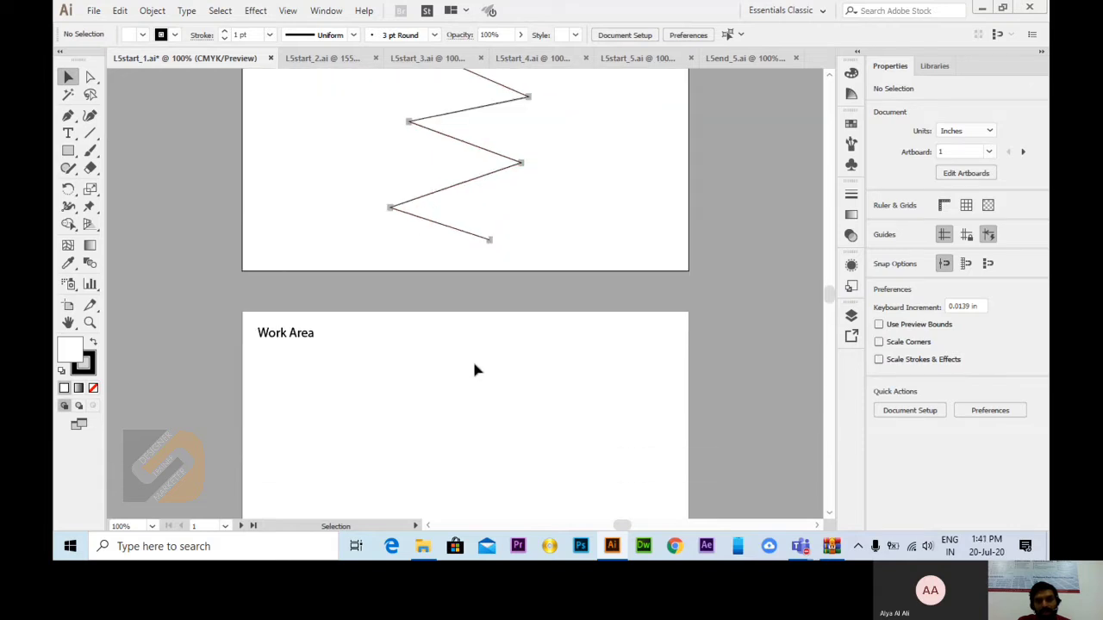
{"action": "scroll", "coordinate": [408, 365], "scroll_direction": "down", "scroll_amount": 1}
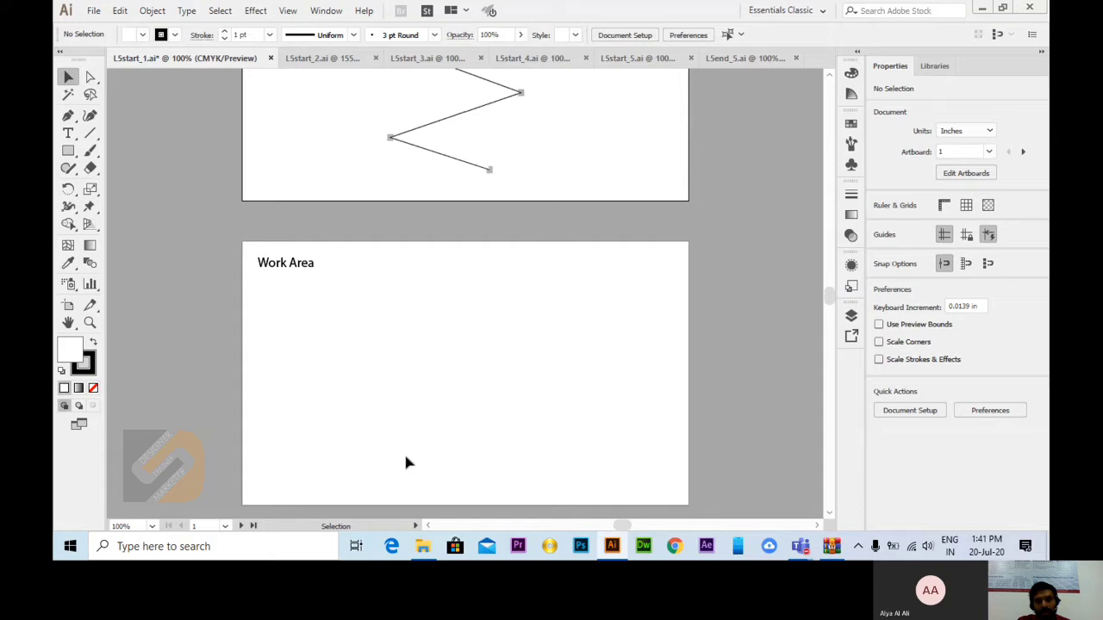
{"action": "left_click", "coordinate": [69, 117]}
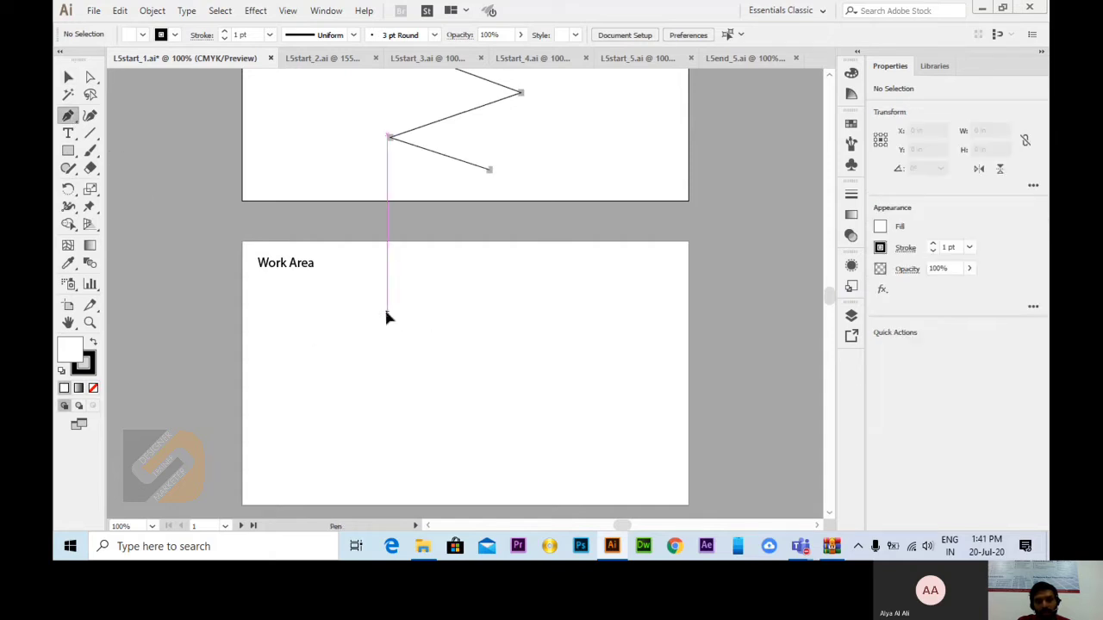
{"action": "left_click", "coordinate": [386, 314]}
{"action": "left_click", "coordinate": [525, 357]}
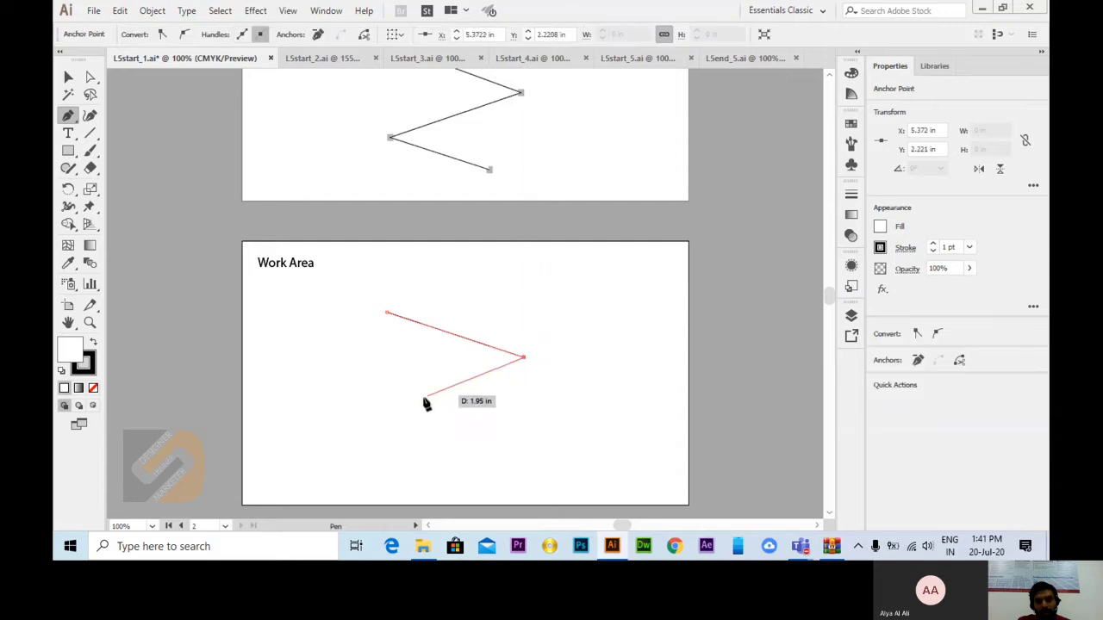
{"action": "left_click", "coordinate": [386, 409]}
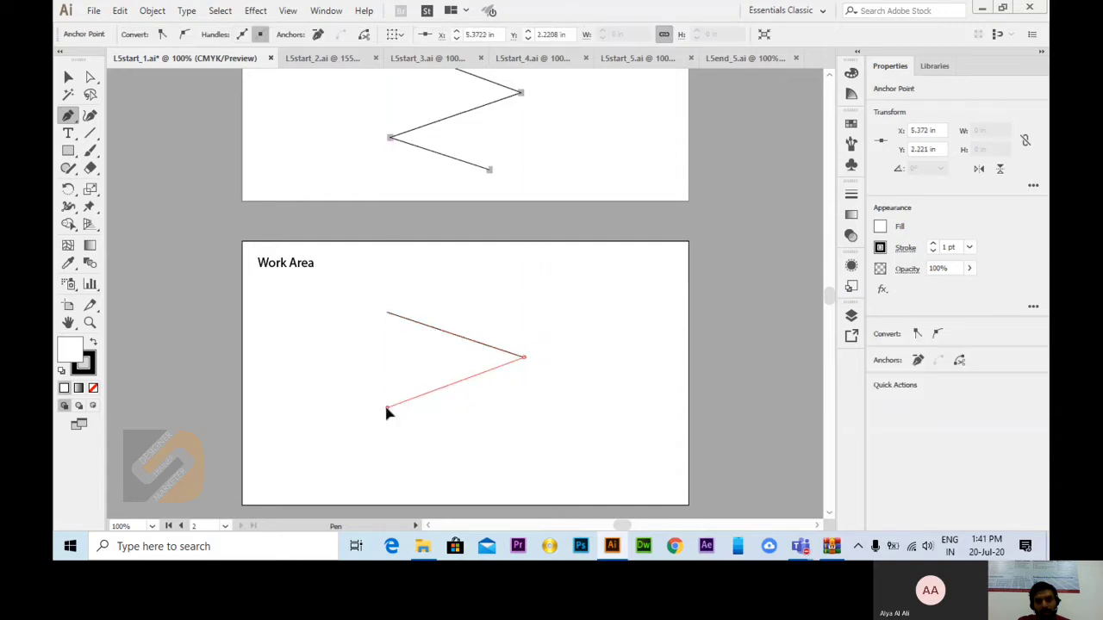
{"action": "left_click", "coordinate": [521, 445]}
{"action": "left_click", "coordinate": [386, 488]}
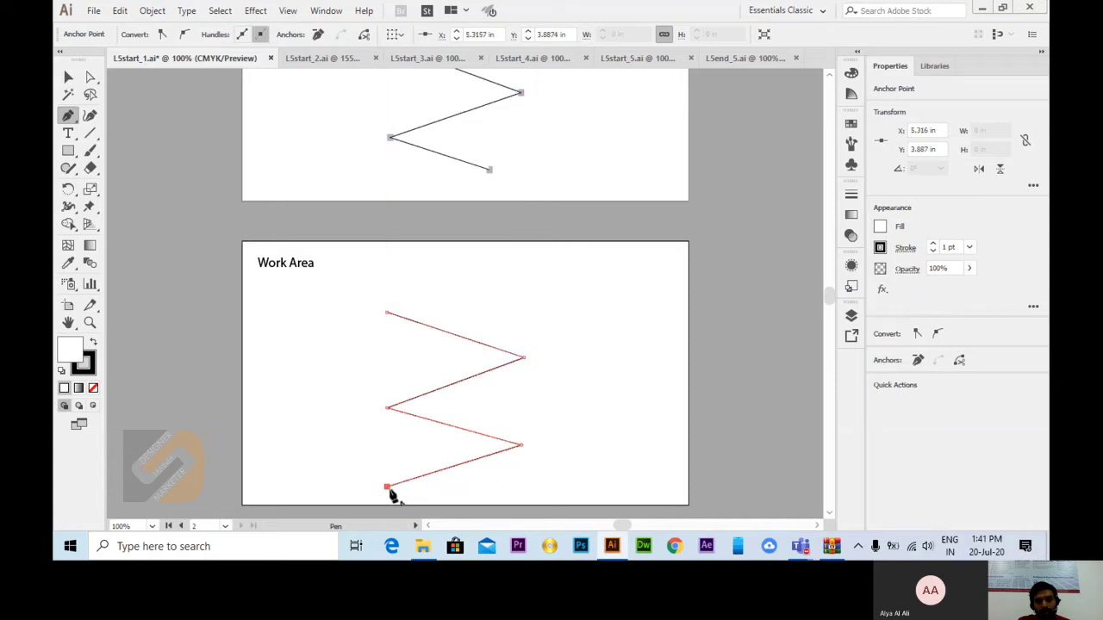
{"action": "left_click", "coordinate": [522, 515]}
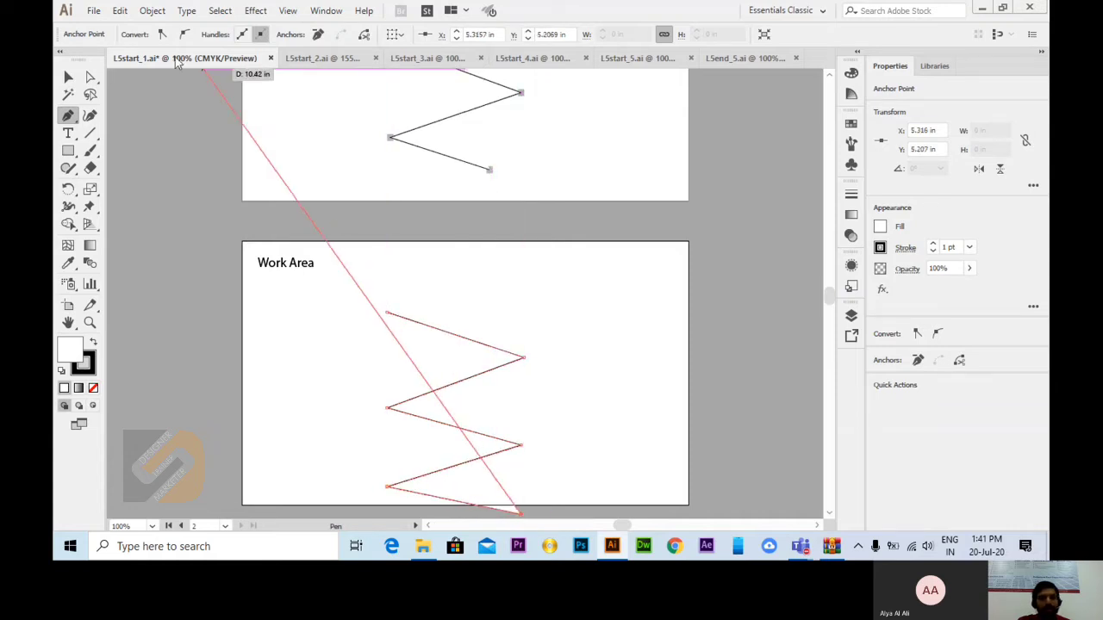
Step: Move the Work Area zigzag up so it lies fully inside the artboard, and deselect it
{"action": "key", "text": "v"}
{"action": "left_click", "coordinate": [460, 345]}
{"action": "left_click_drag", "start_coordinate": [463, 353], "coordinate": [475, 295]}
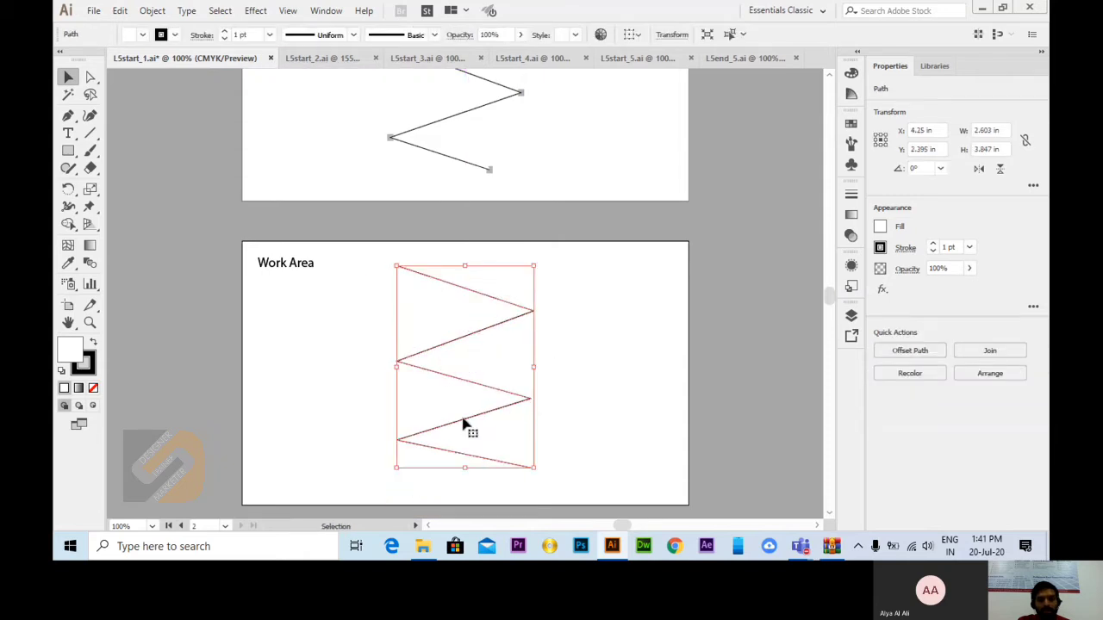
{"action": "left_click", "coordinate": [538, 366]}
{"action": "scroll", "coordinate": [526, 361], "scroll_direction": "up", "scroll_amount": 5}
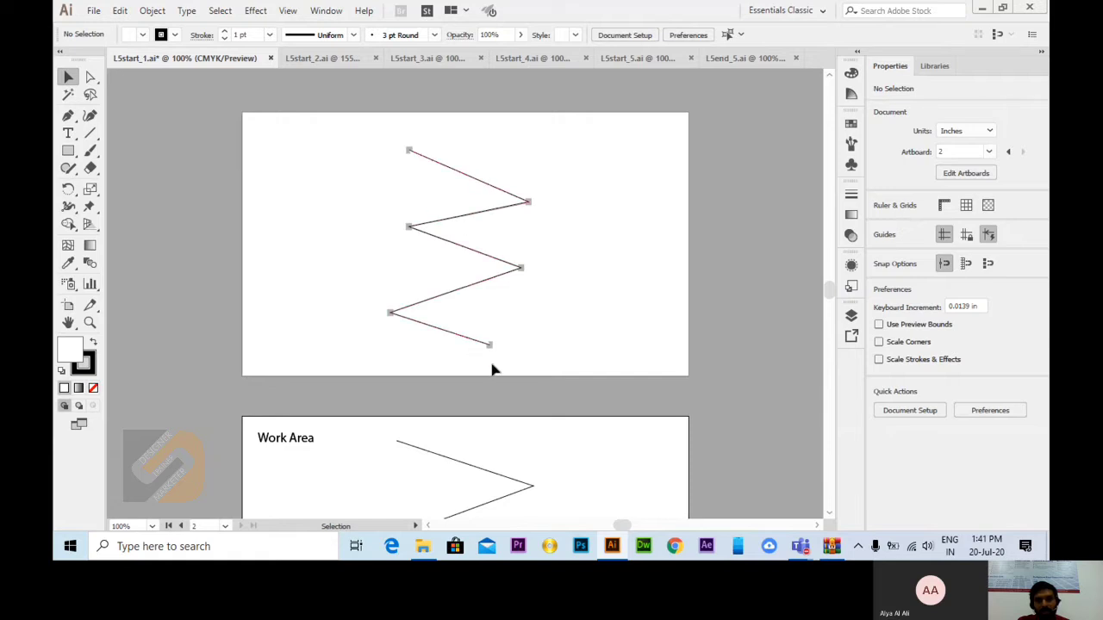
{"action": "scroll", "coordinate": [491, 369], "scroll_direction": "down", "scroll_amount": 4}
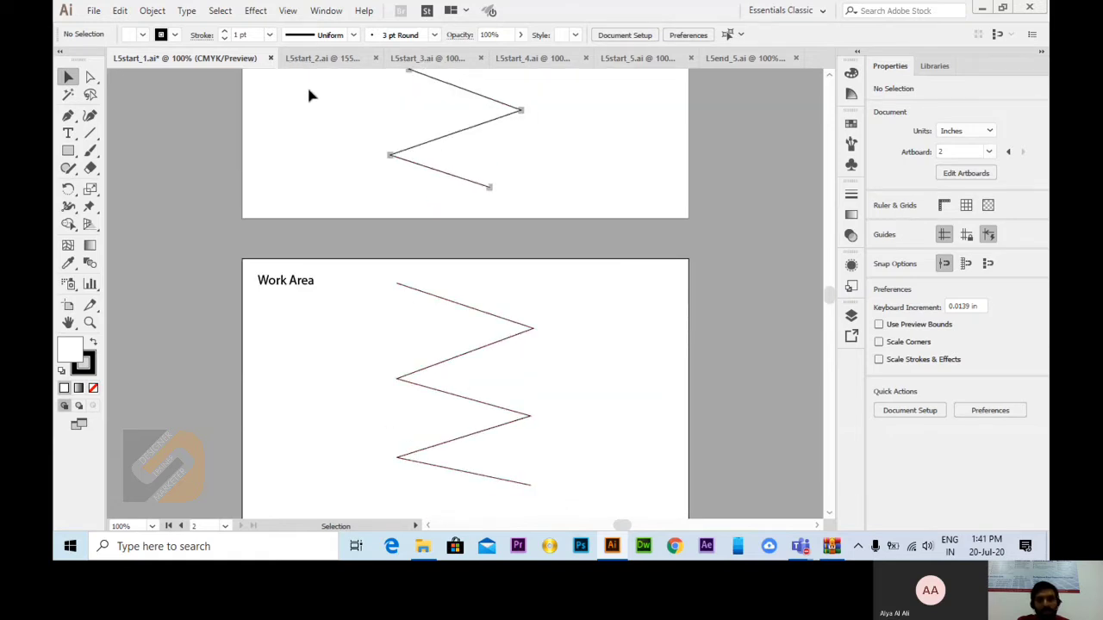
Step: In L5start_2.ai, trace the grey stepped template with the Pen tool using seven anchor points, and deselect the path
{"action": "left_click", "coordinate": [305, 61]}
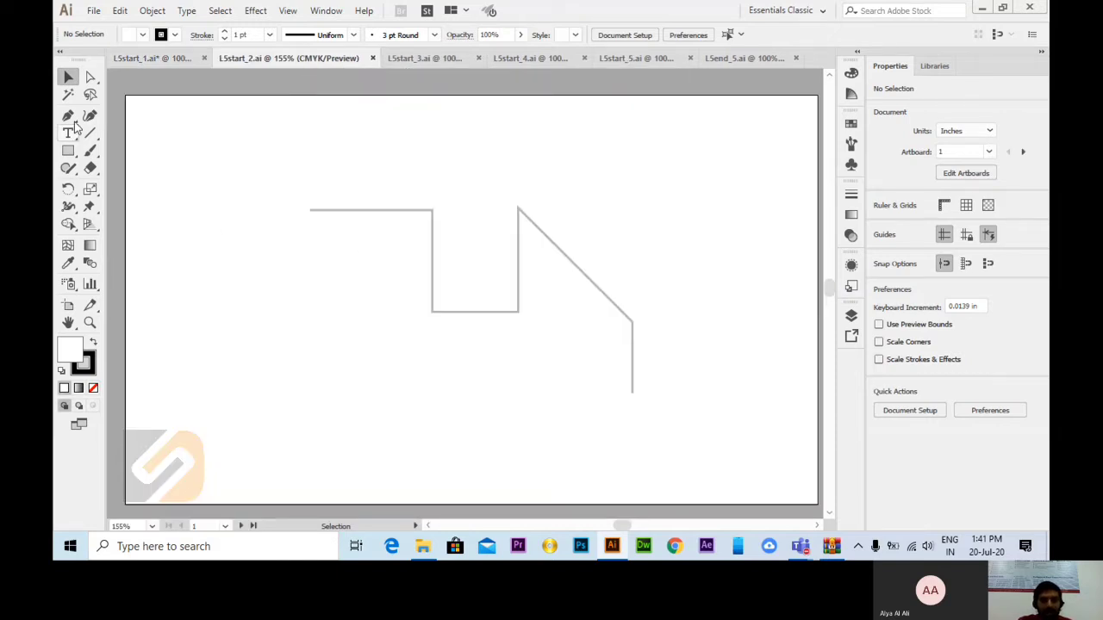
{"action": "left_click_drag", "start_coordinate": [68, 116], "coordinate": [100, 113]}
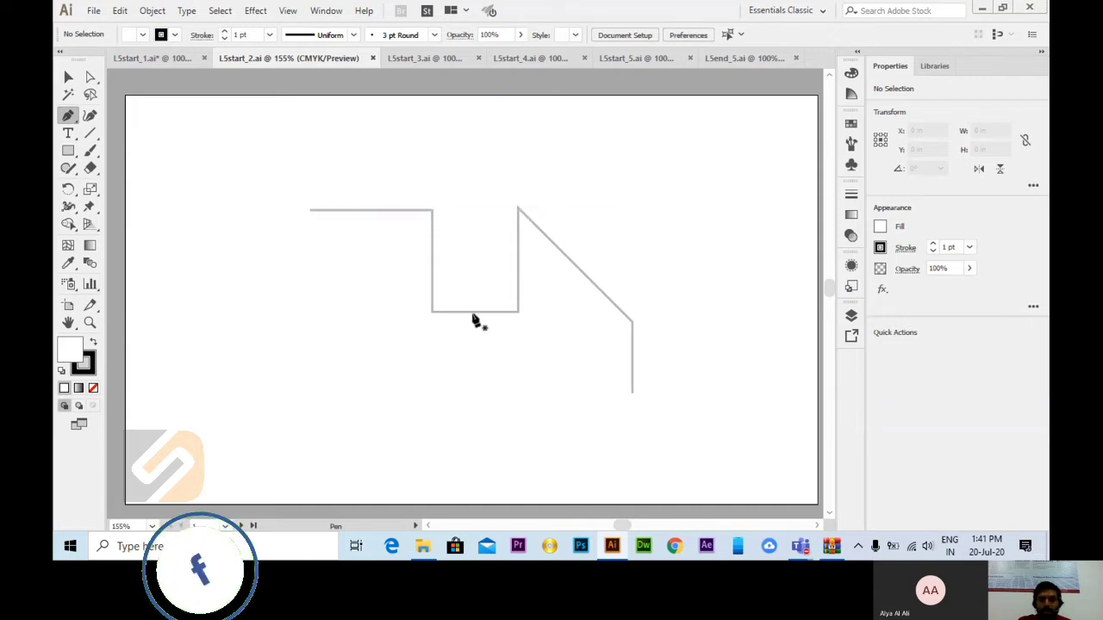
{"action": "left_click", "coordinate": [311, 211]}
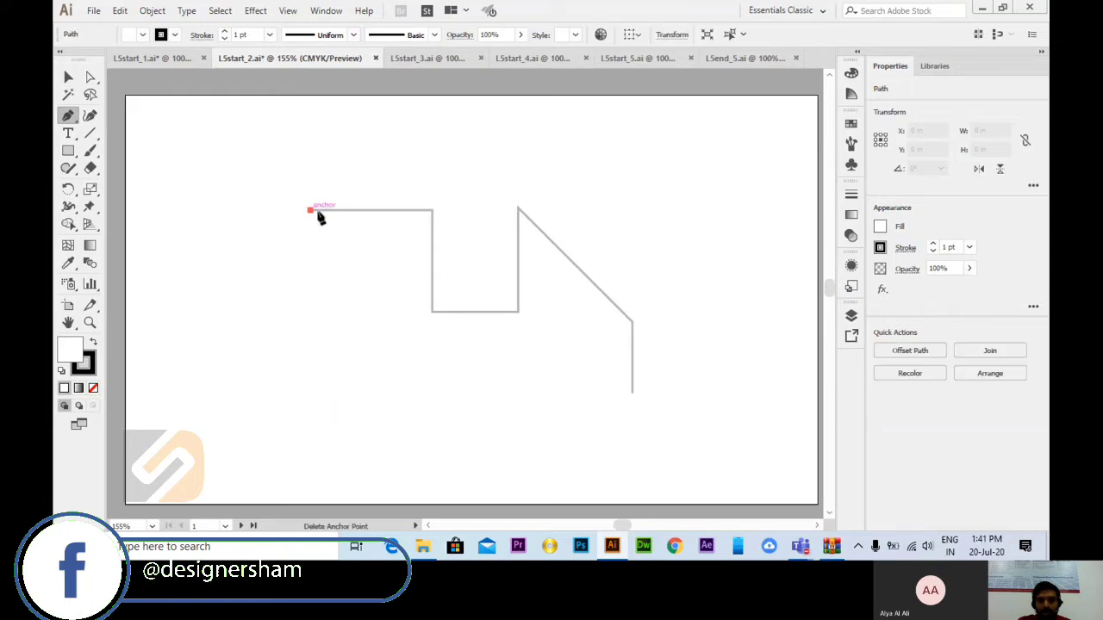
{"action": "left_click", "coordinate": [433, 211]}
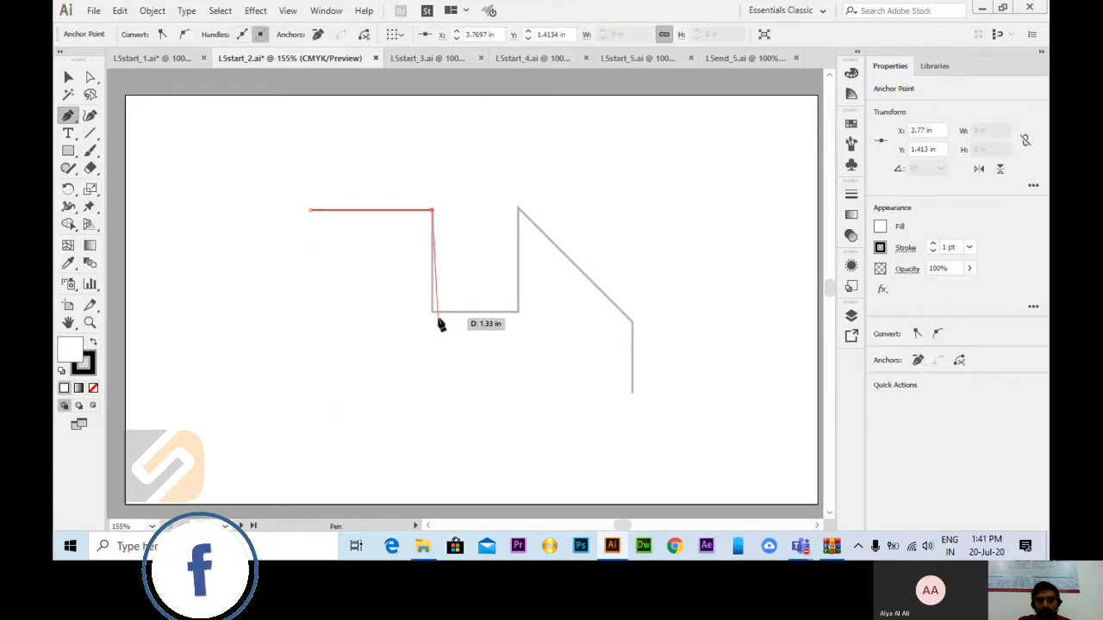
{"action": "left_click", "coordinate": [433, 311]}
{"action": "left_click", "coordinate": [519, 311]}
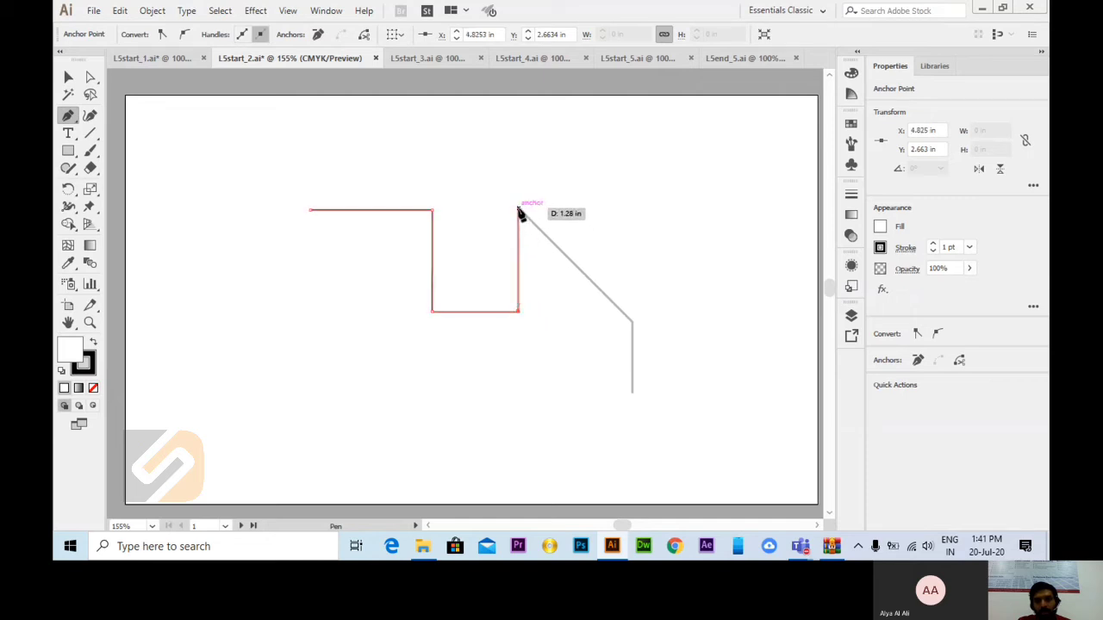
{"action": "left_click", "coordinate": [519, 209]}
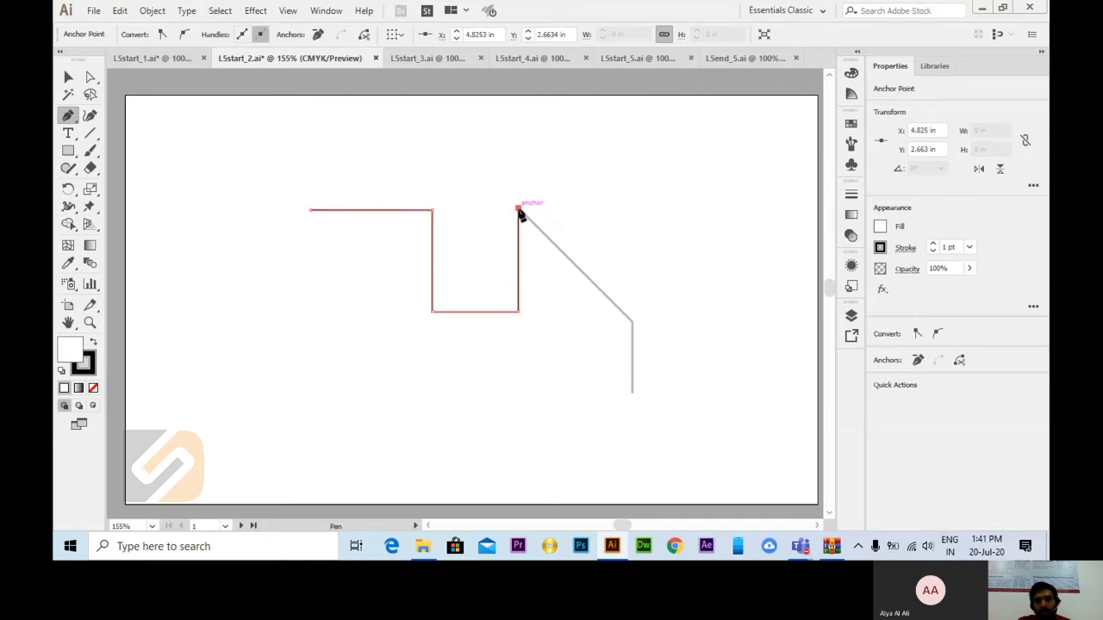
{"action": "left_click", "coordinate": [634, 321]}
{"action": "left_click", "coordinate": [633, 393]}
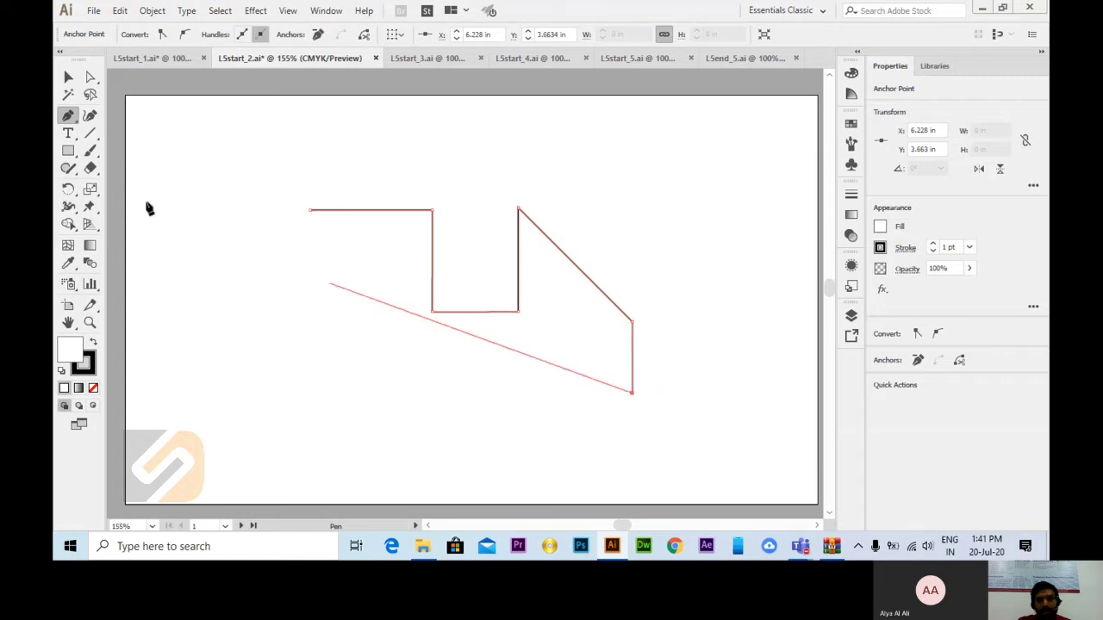
{"action": "key", "text": "v"}
{"action": "left_click", "coordinate": [727, 257]}
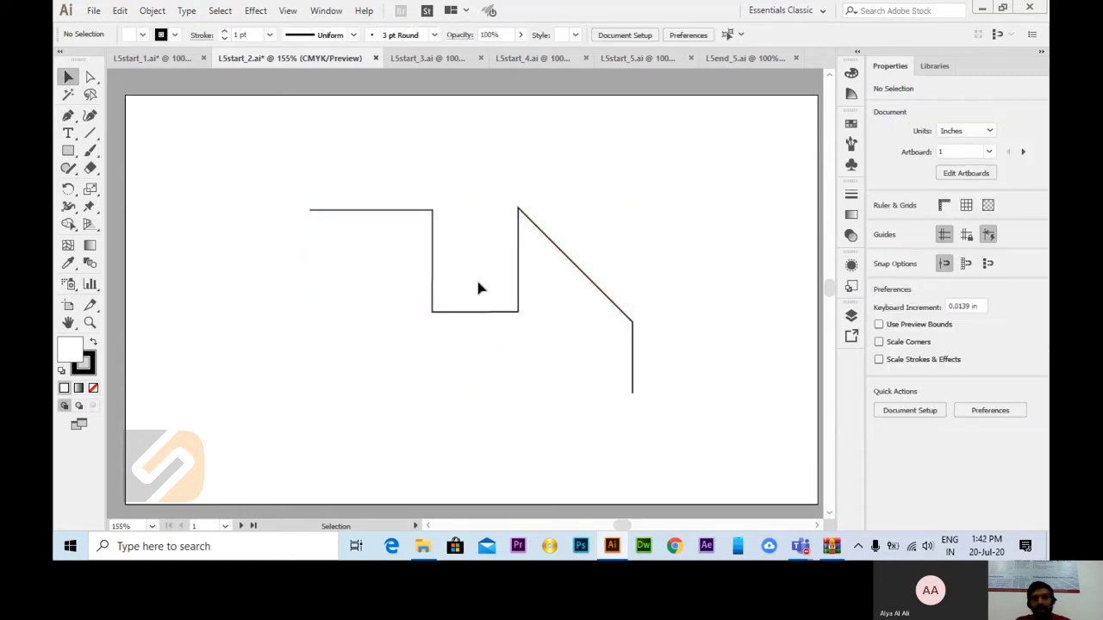
Step: Redraw the stepped path in the Work Area with the Pen tool, about 3.9 in wide and 1.8 in high, and deselect it
{"action": "key", "text": "ctrl+1"}
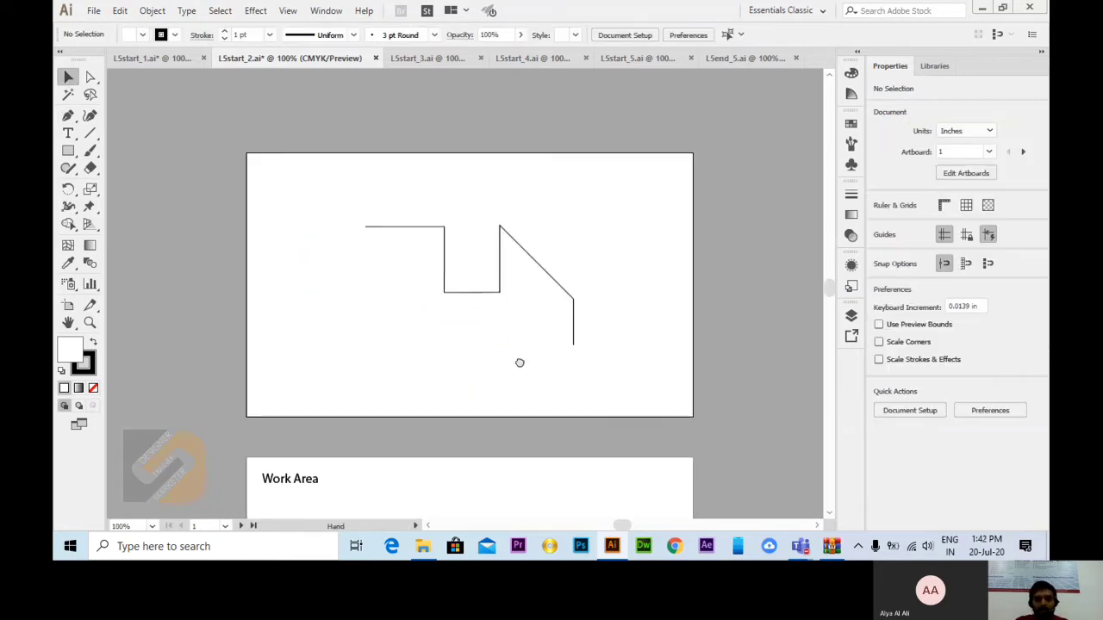
{"action": "left_click_drag", "start_coordinate": [520, 362], "coordinate": [512, 253]}
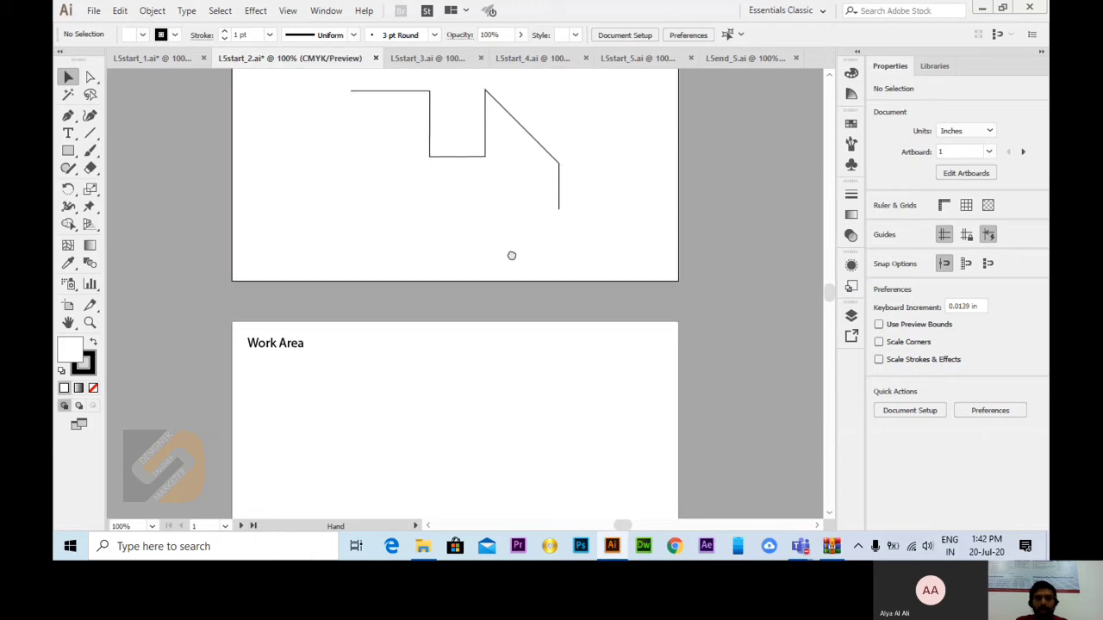
{"action": "left_click", "coordinate": [69, 116]}
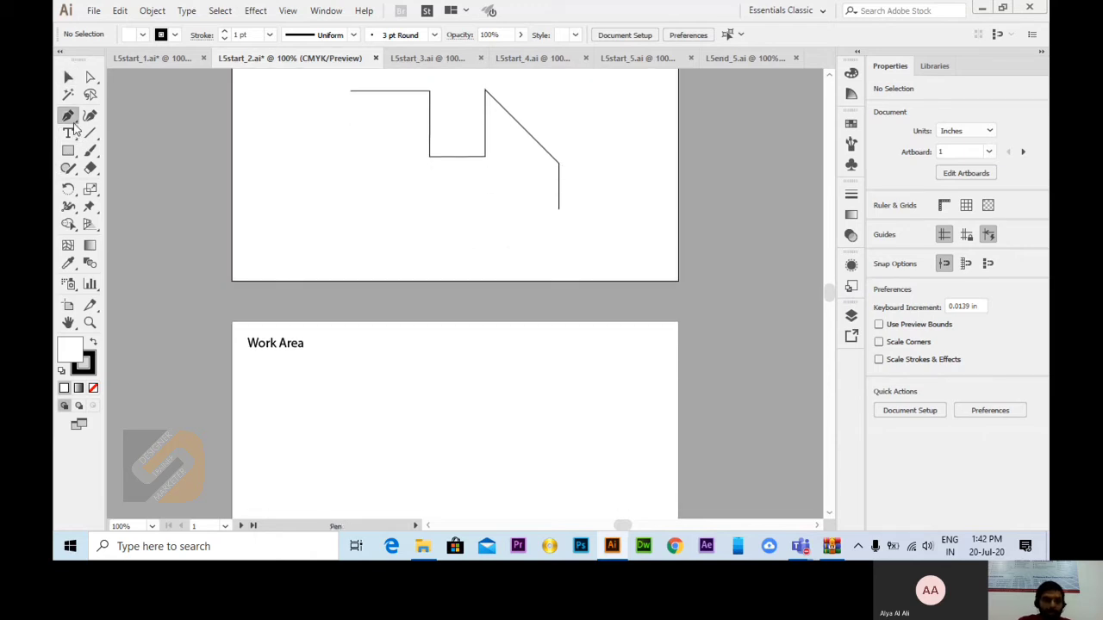
{"action": "left_click", "coordinate": [350, 418]}
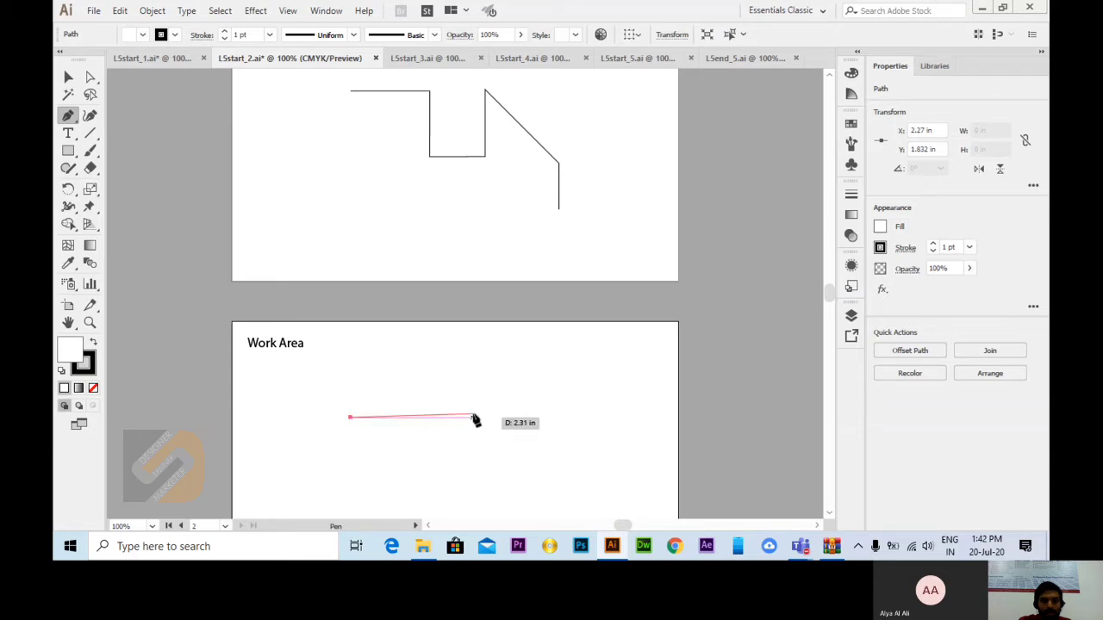
{"action": "left_click", "coordinate": [424, 418]}
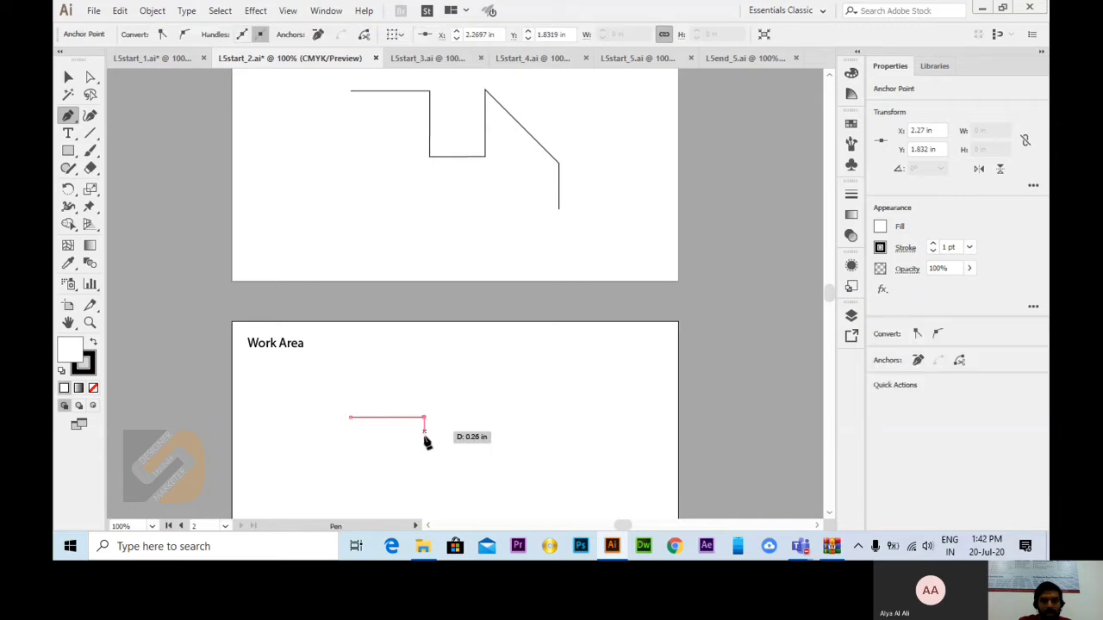
{"action": "left_click", "coordinate": [424, 474]}
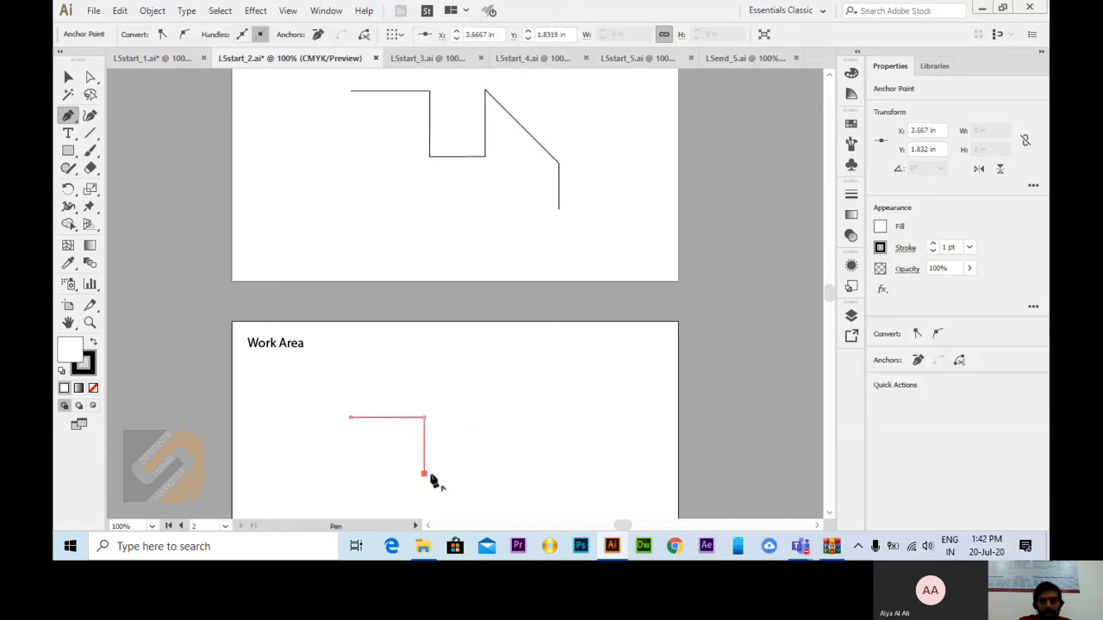
{"action": "left_click", "coordinate": [478, 474]}
{"action": "left_click", "coordinate": [478, 418]}
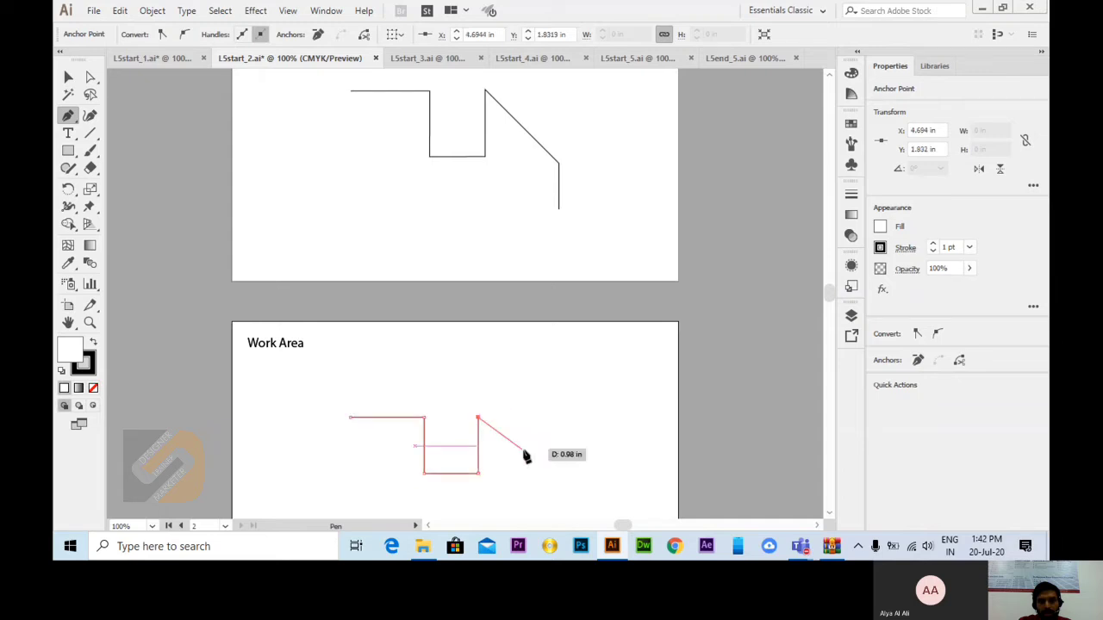
{"action": "left_click", "coordinate": [554, 479]}
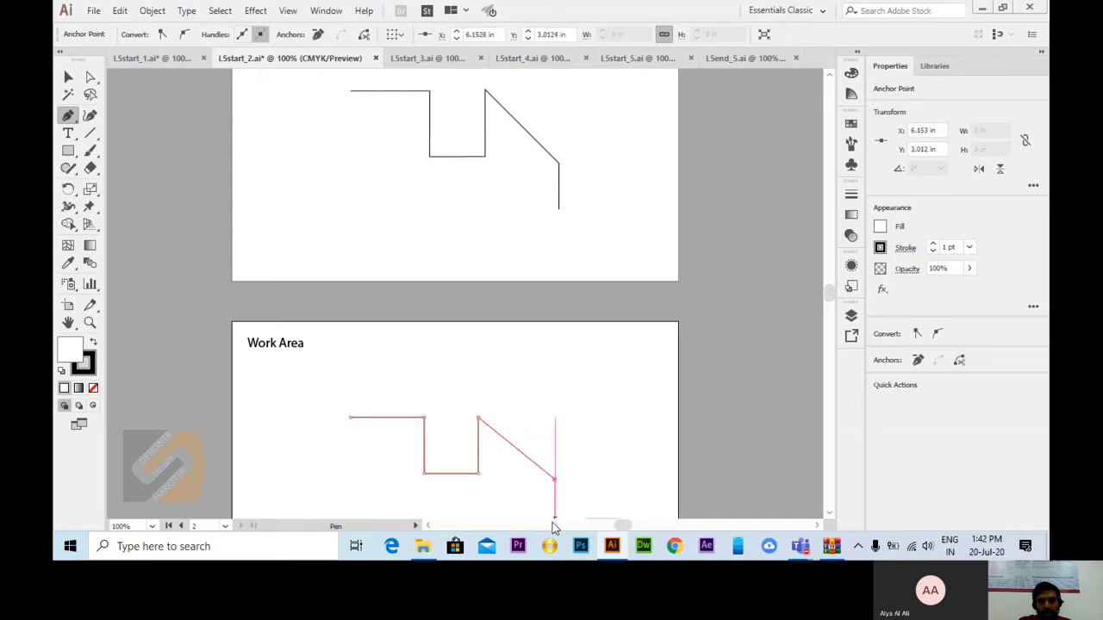
{"action": "left_click", "coordinate": [554, 511]}
{"action": "left_click", "coordinate": [68, 76]}
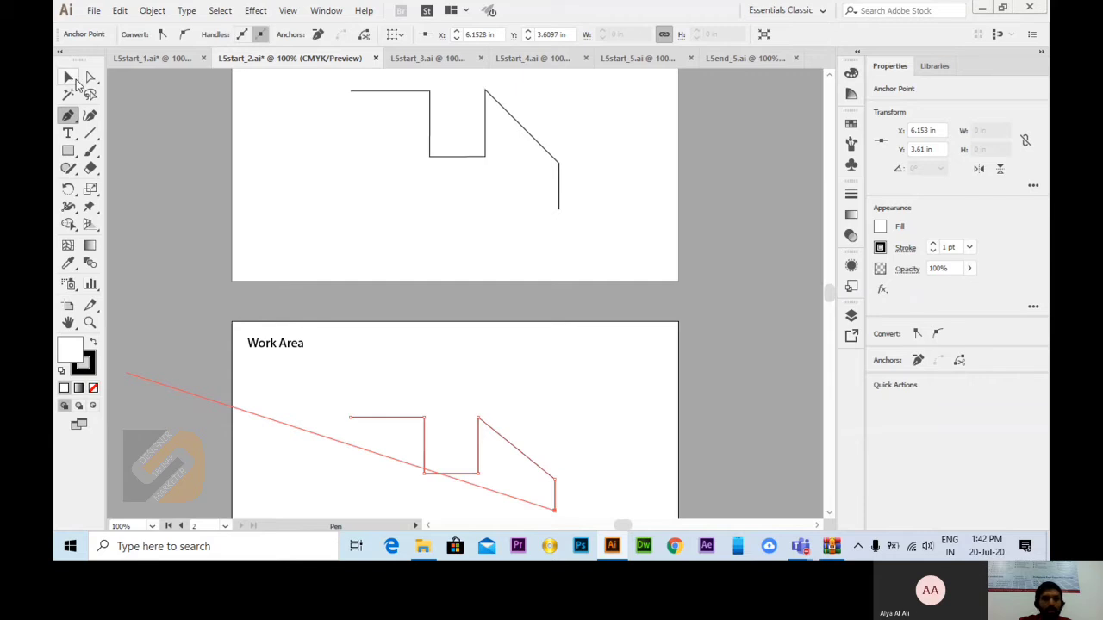
{"action": "left_click", "coordinate": [527, 388]}
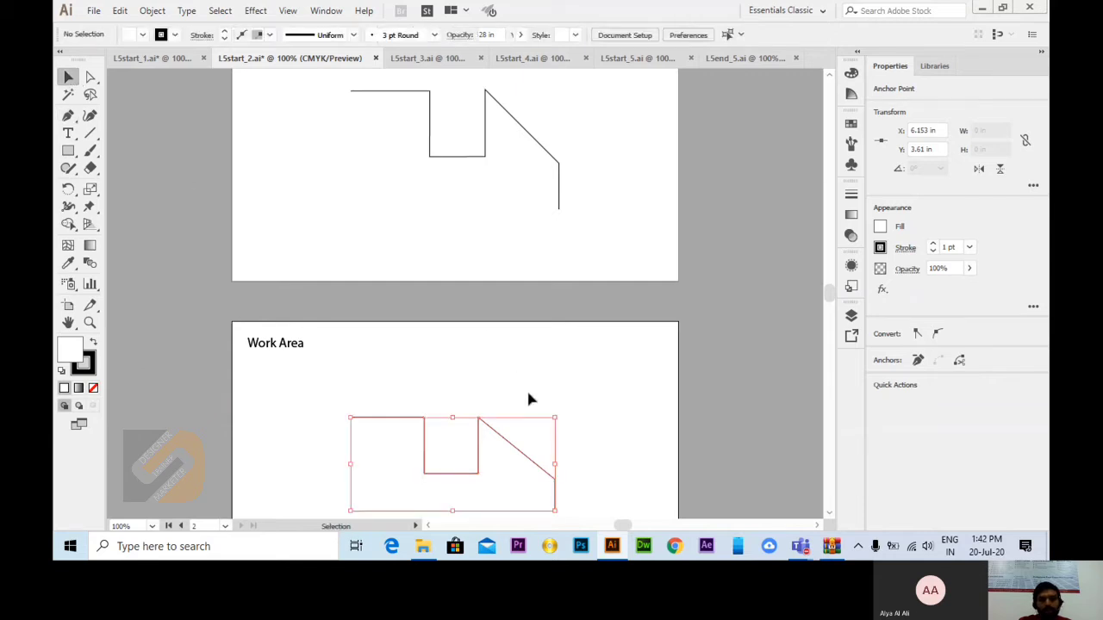
Step: Switch to the L5start_3.ai document and magnify the grey arc labelled A to 400%
{"action": "left_click", "coordinate": [412, 60]}
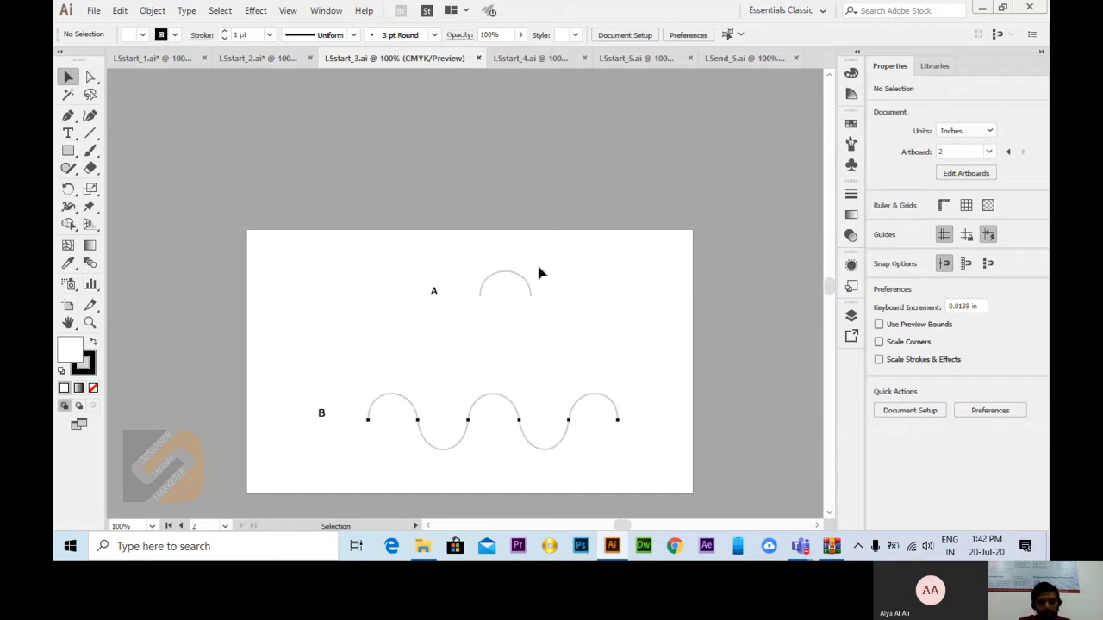
{"action": "left_click", "coordinate": [89, 323]}
{"action": "left_click", "coordinate": [534, 284]}
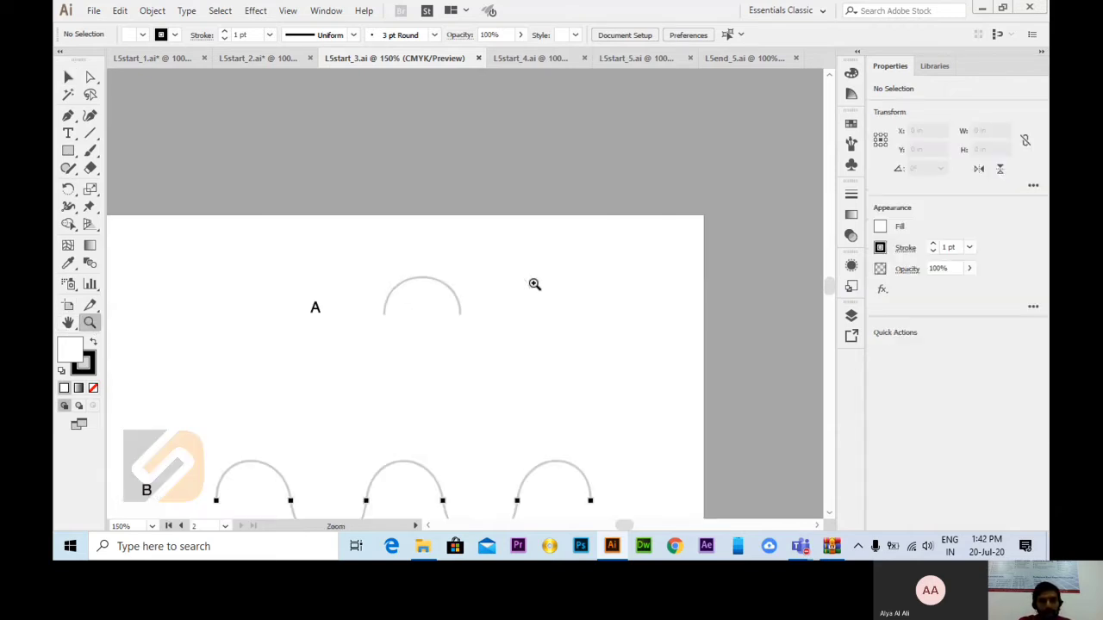
{"action": "left_click", "coordinate": [402, 317]}
{"action": "scroll", "coordinate": [482, 269], "scroll_direction": "down", "scroll_amount": 3}
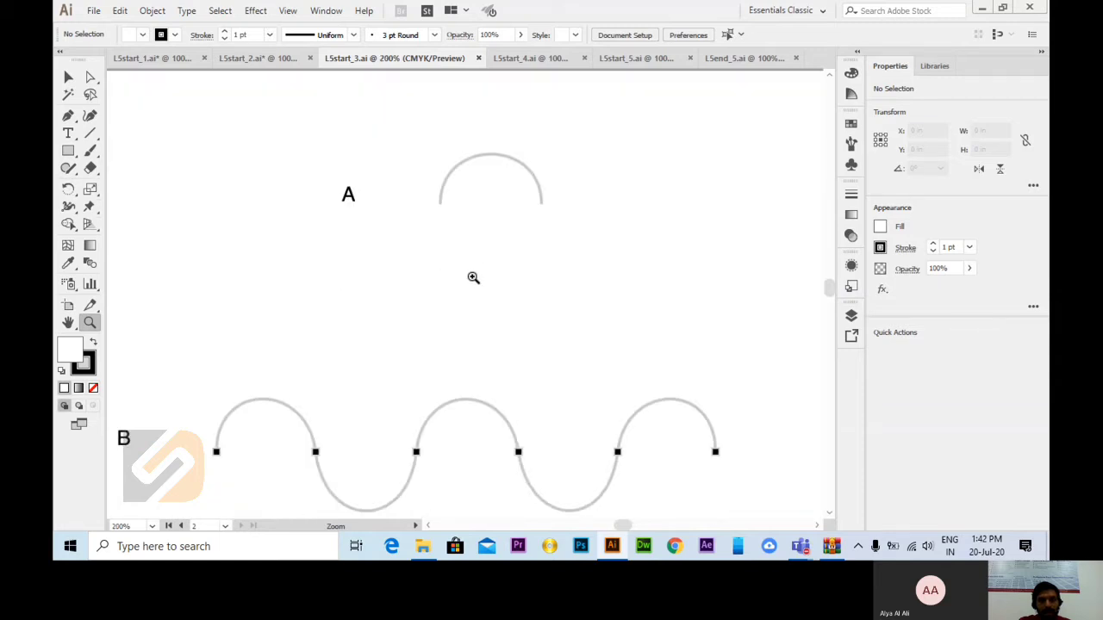
{"action": "left_click", "coordinate": [544, 144]}
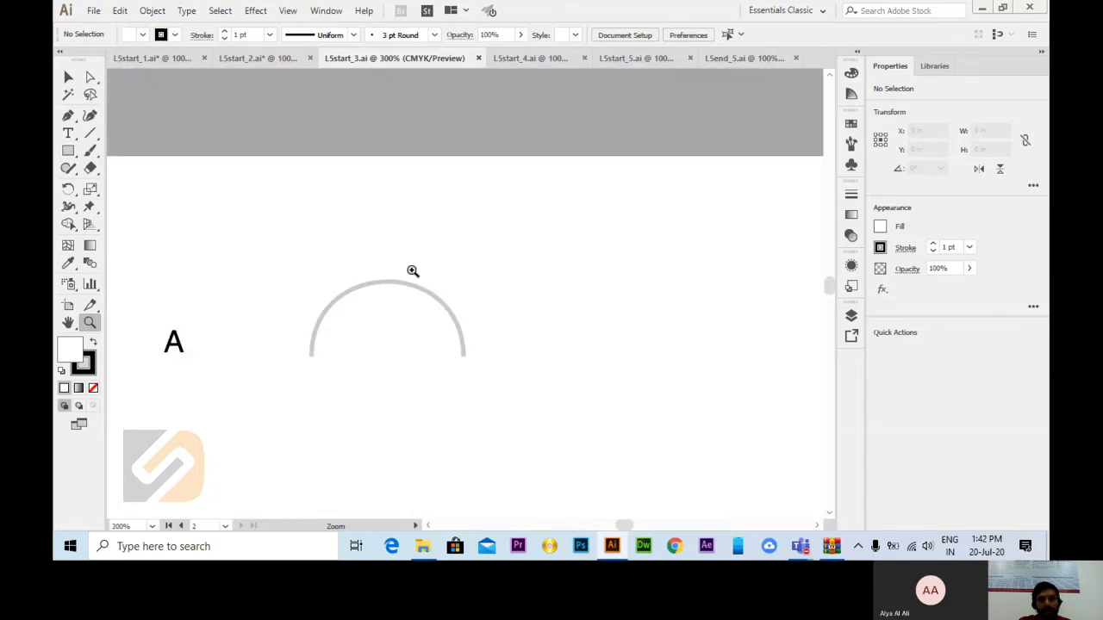
{"action": "left_click", "coordinate": [373, 308]}
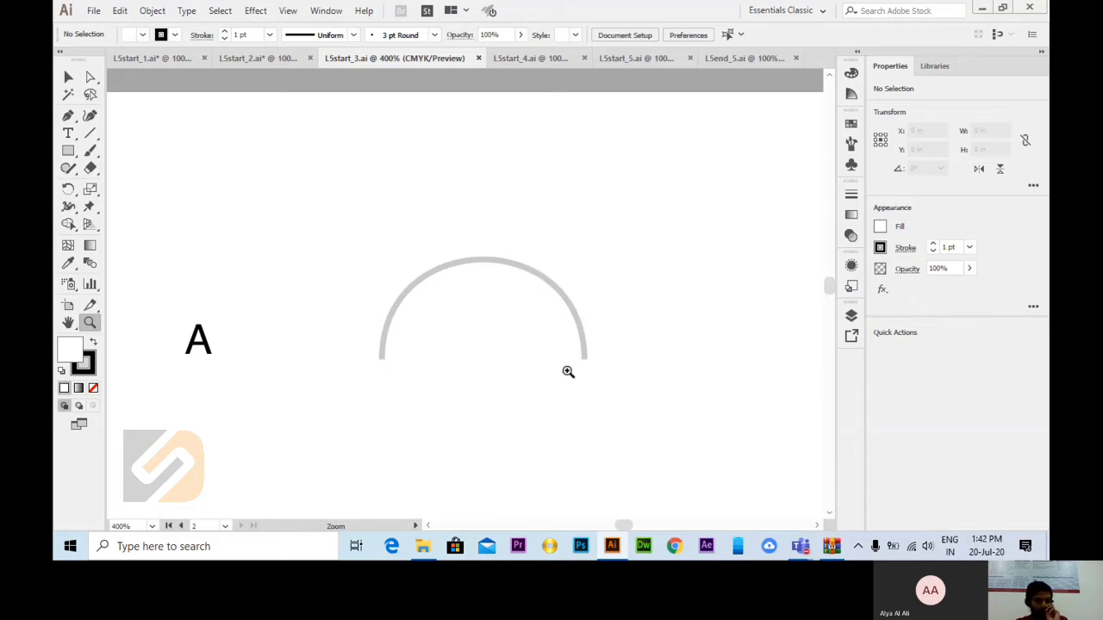
Step: Try tracing arc A with a corner anchor at its start and a smooth anchor at its end, and delete the path
{"action": "left_click", "coordinate": [68, 116]}
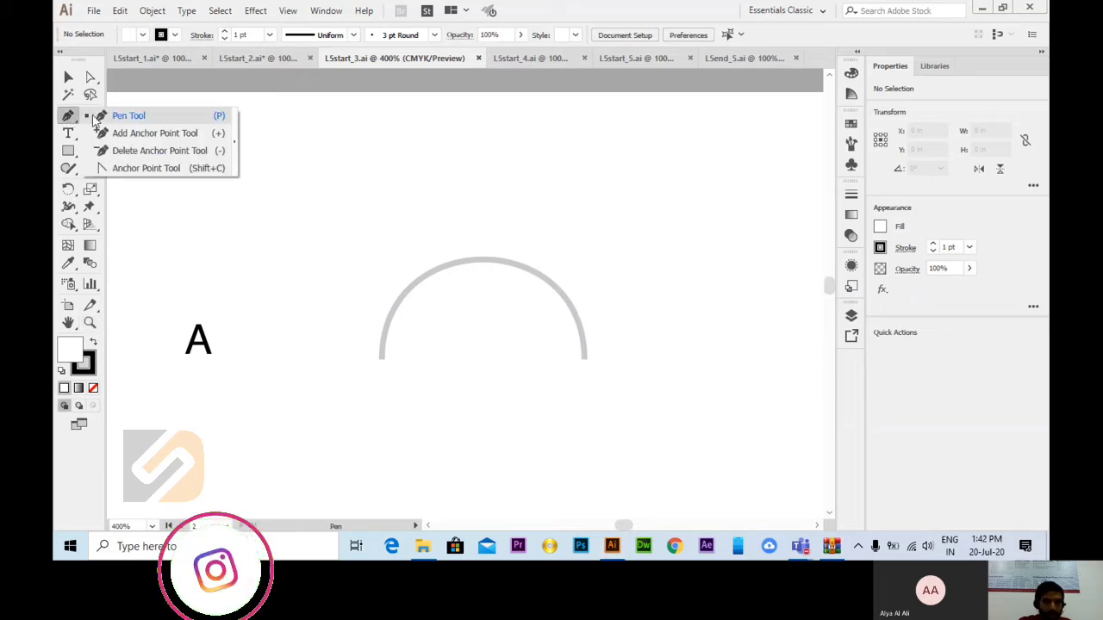
{"action": "left_click", "coordinate": [106, 121]}
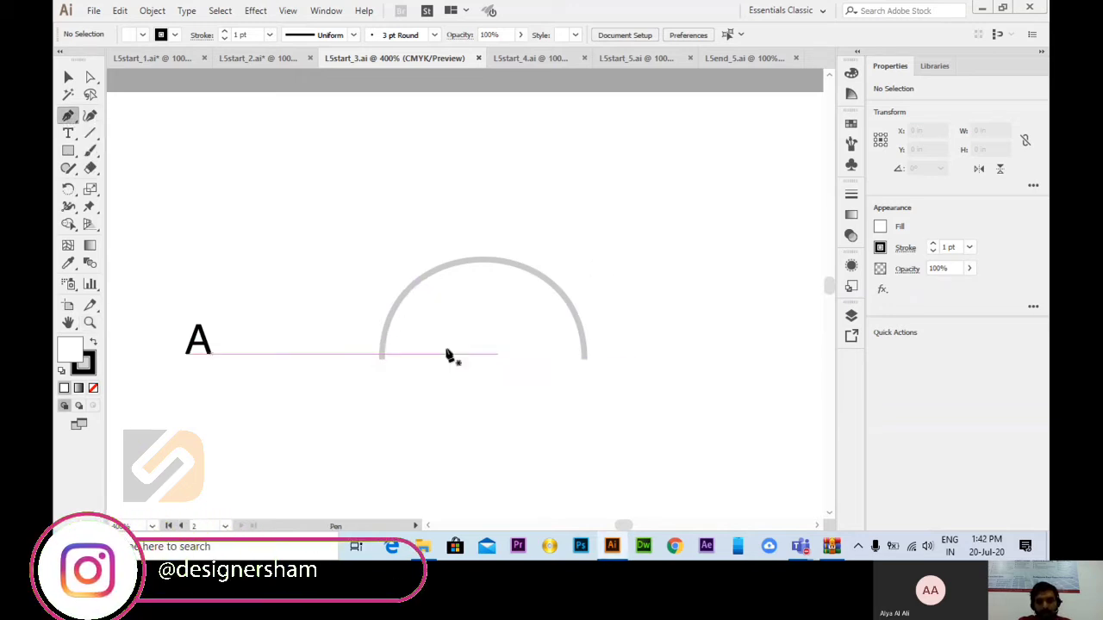
{"action": "left_click", "coordinate": [382, 356]}
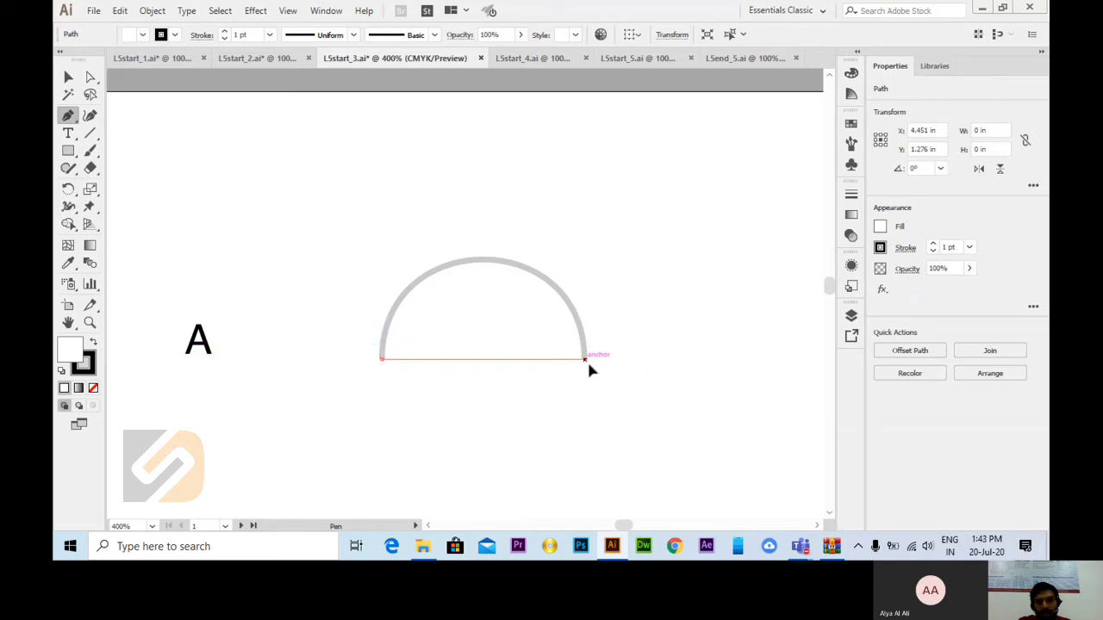
{"action": "left_click_drag", "start_coordinate": [587, 360], "coordinate": [696, 495]}
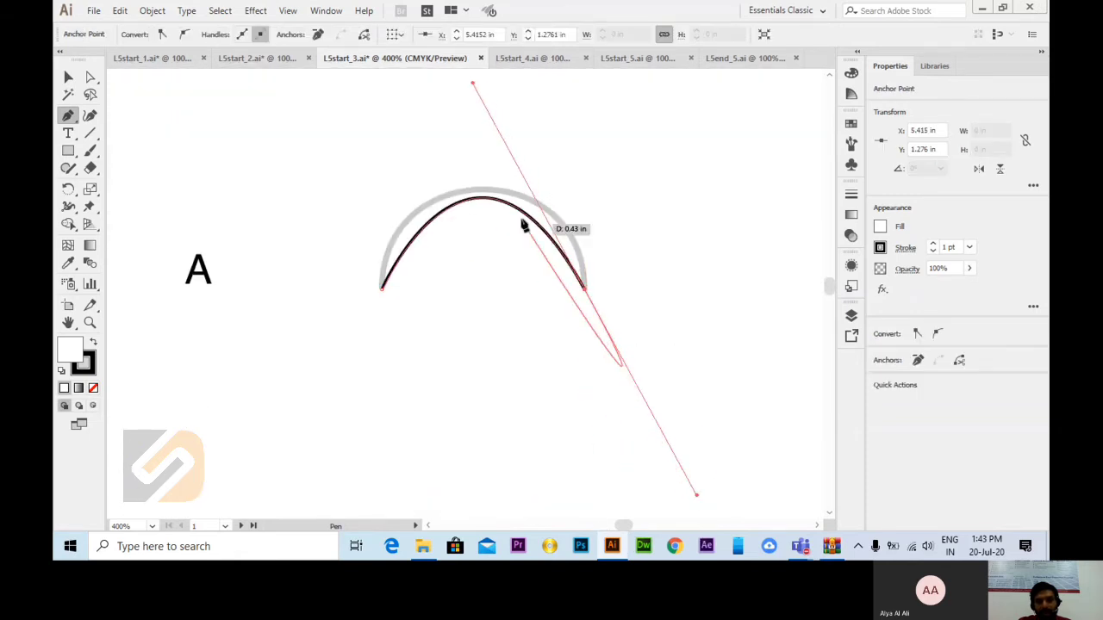
{"action": "left_click", "coordinate": [70, 78]}
{"action": "key", "text": "Delete"}
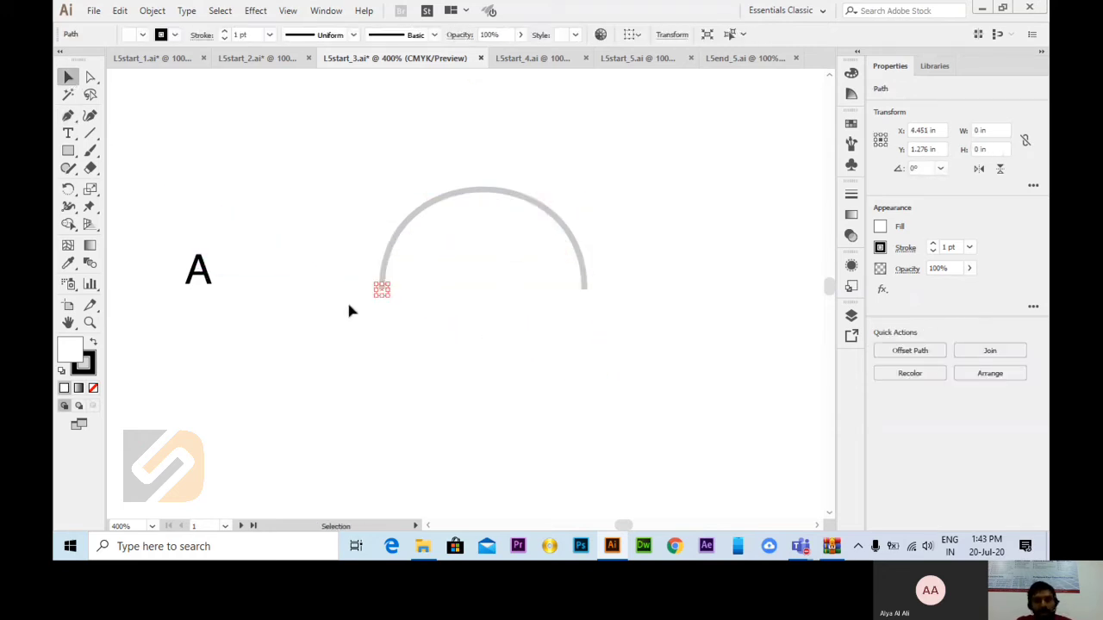
{"action": "key", "text": "Delete"}
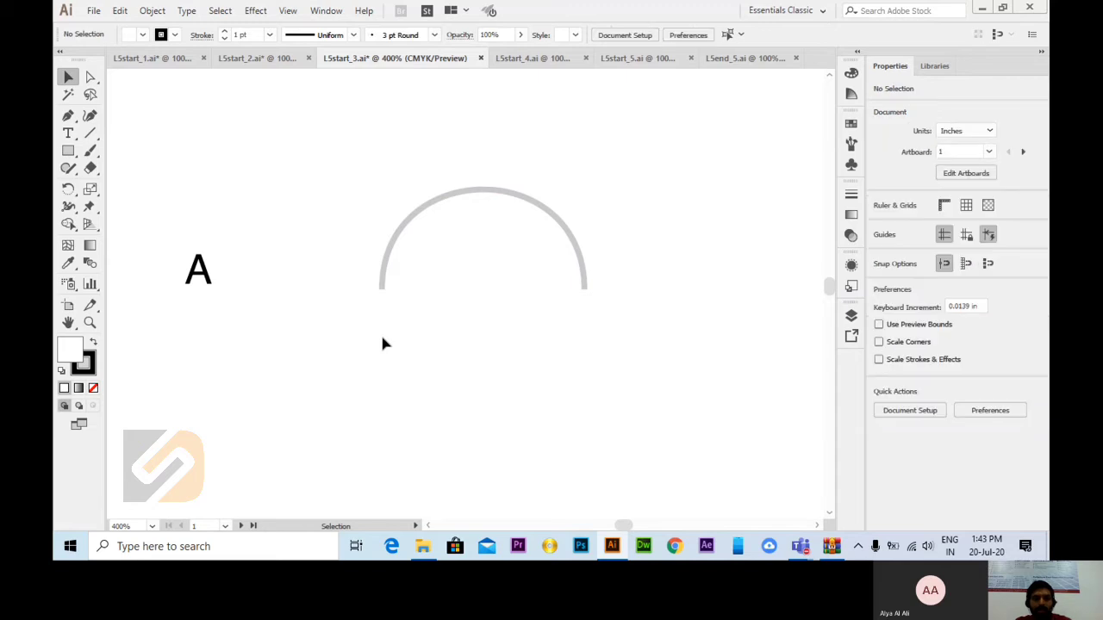
Step: Trace arc A with the Pen tool using a smooth anchor at each end, start handle up and end handle down, and deselect it
{"action": "left_click", "coordinate": [69, 116]}
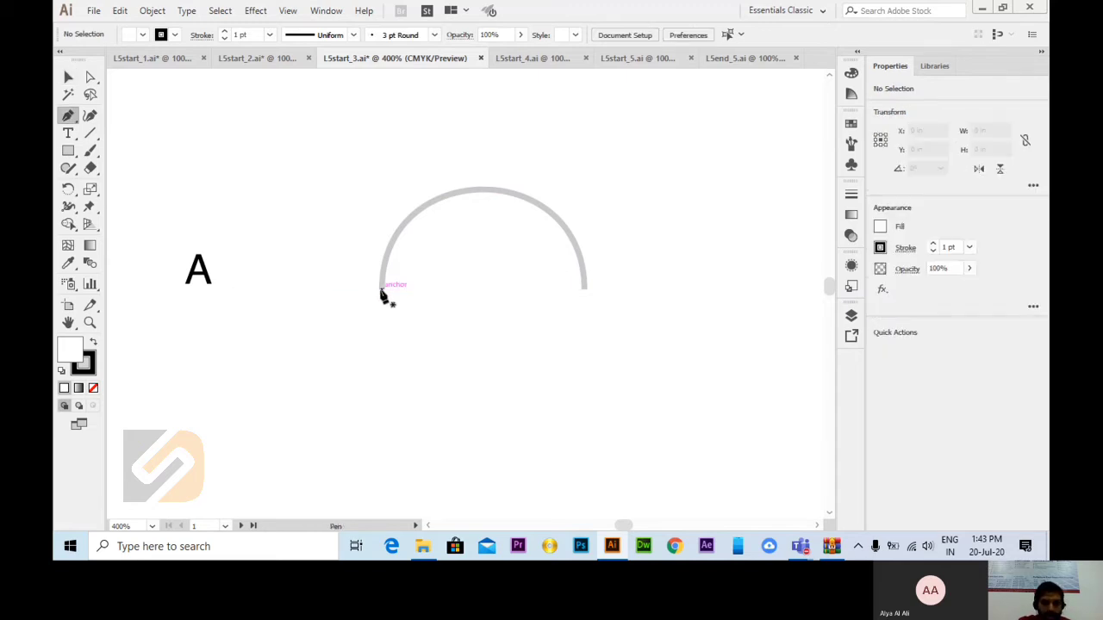
{"action": "left_click_drag", "start_coordinate": [382, 201], "coordinate": [381, 178]}
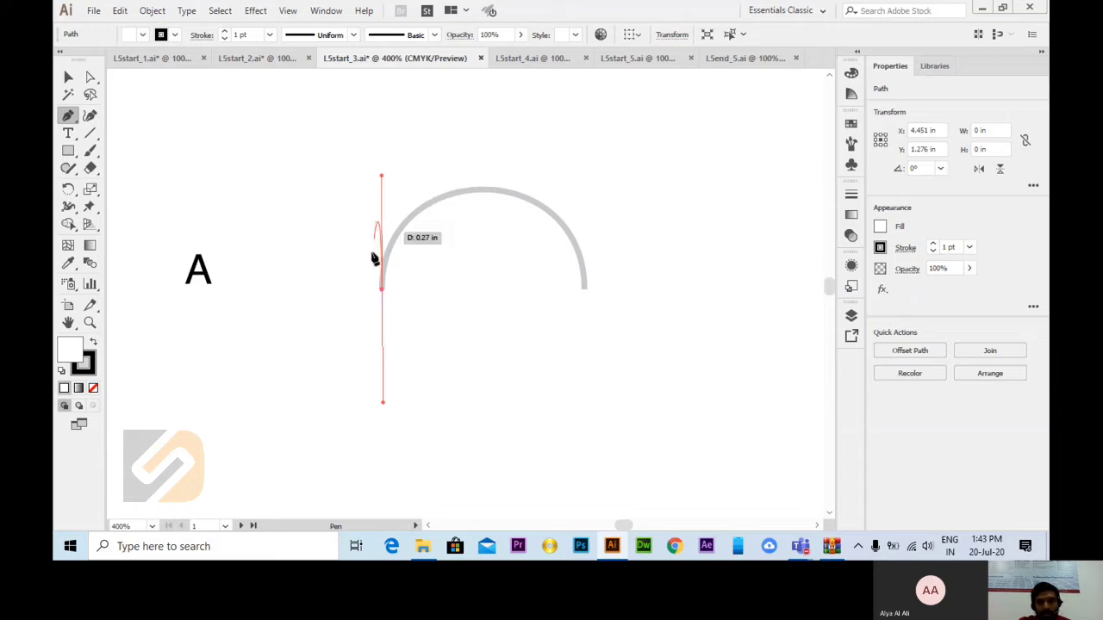
{"action": "left_click_drag", "start_coordinate": [385, 222], "coordinate": [385, 308]}
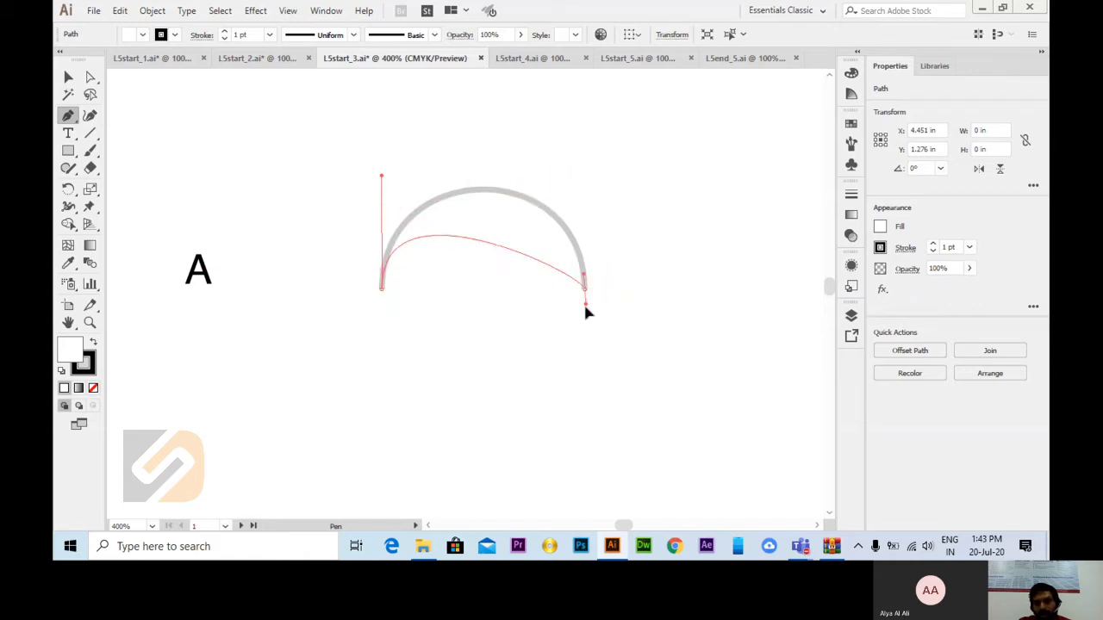
{"action": "left_click_drag", "start_coordinate": [585, 289], "coordinate": [603, 444]}
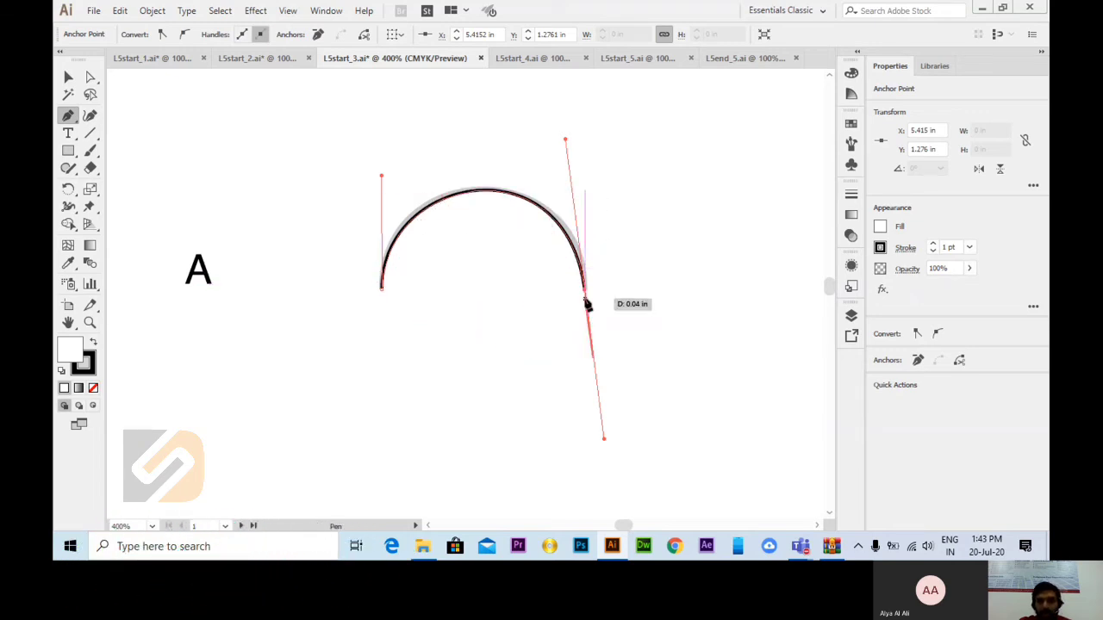
{"action": "left_click", "coordinate": [65, 81]}
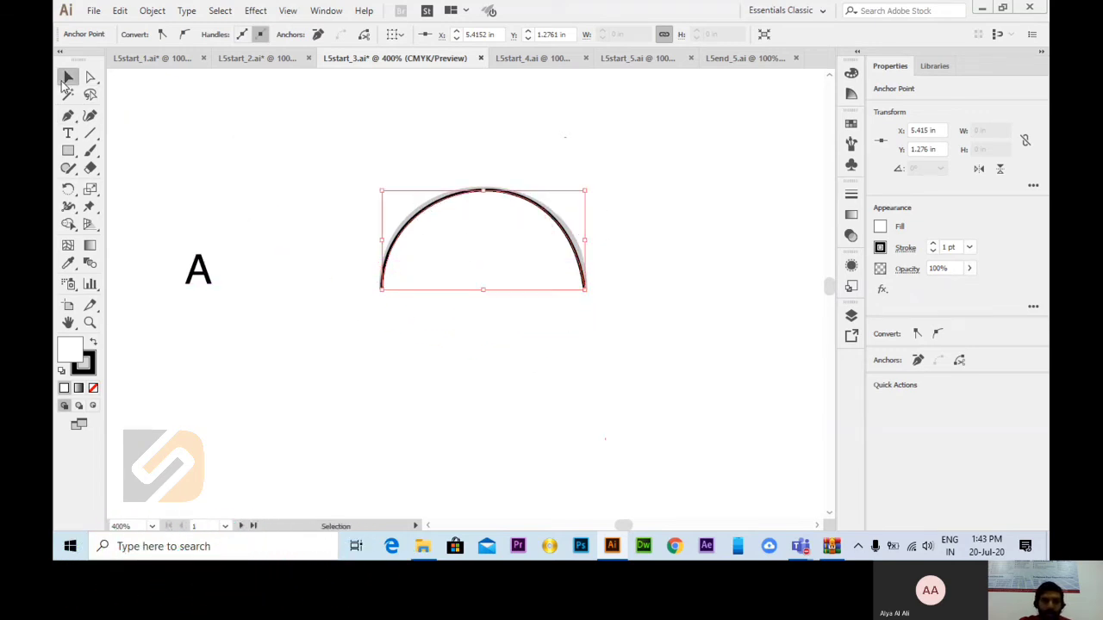
{"action": "left_click", "coordinate": [626, 348]}
Step: Trace wave B with the Pen tool, placing smooth anchors on its six marked points with direction handles alternating up and down
{"action": "scroll", "coordinate": [628, 347], "scroll_direction": "down", "scroll_amount": 10}
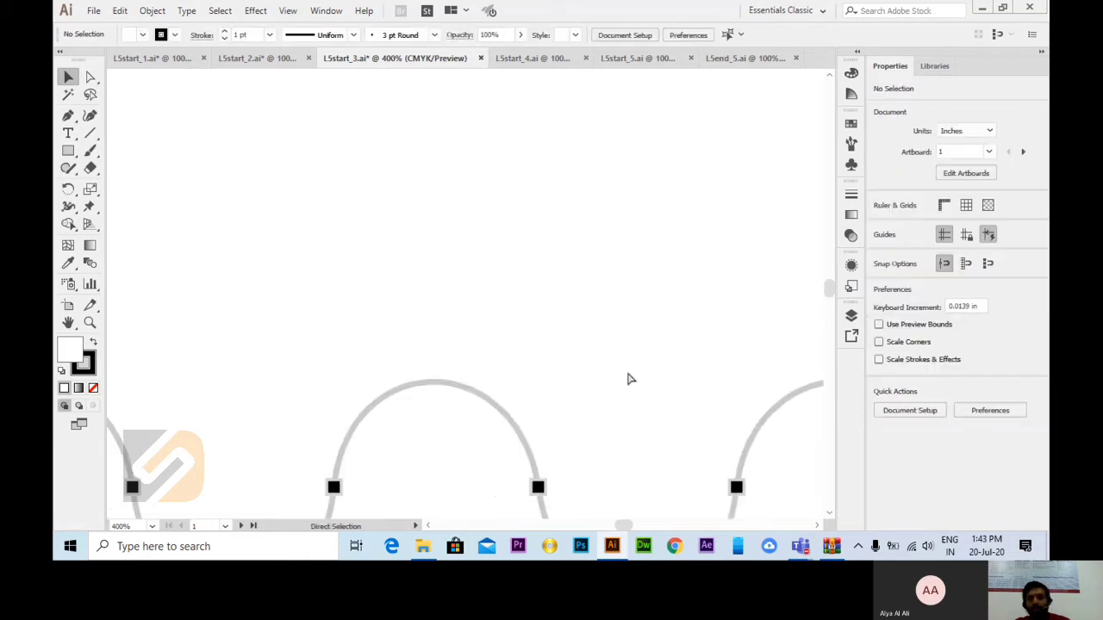
{"action": "key", "text": "ctrl+minus"}
{"action": "key", "text": "ctrl+minus"}
{"action": "key", "text": "ctrl+minus"}
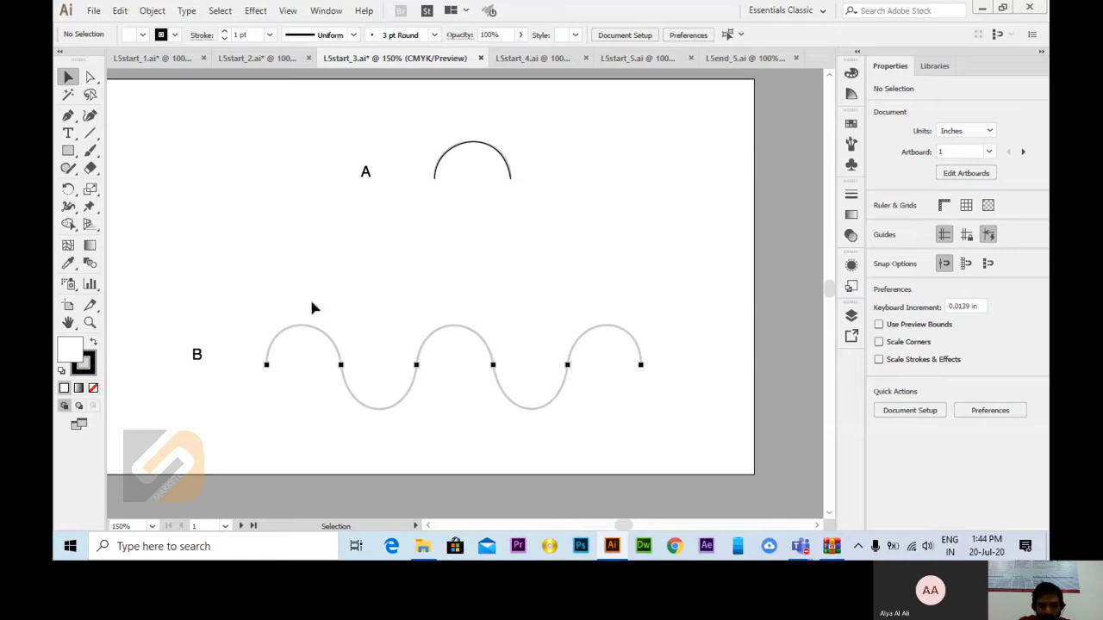
{"action": "left_click", "coordinate": [69, 116]}
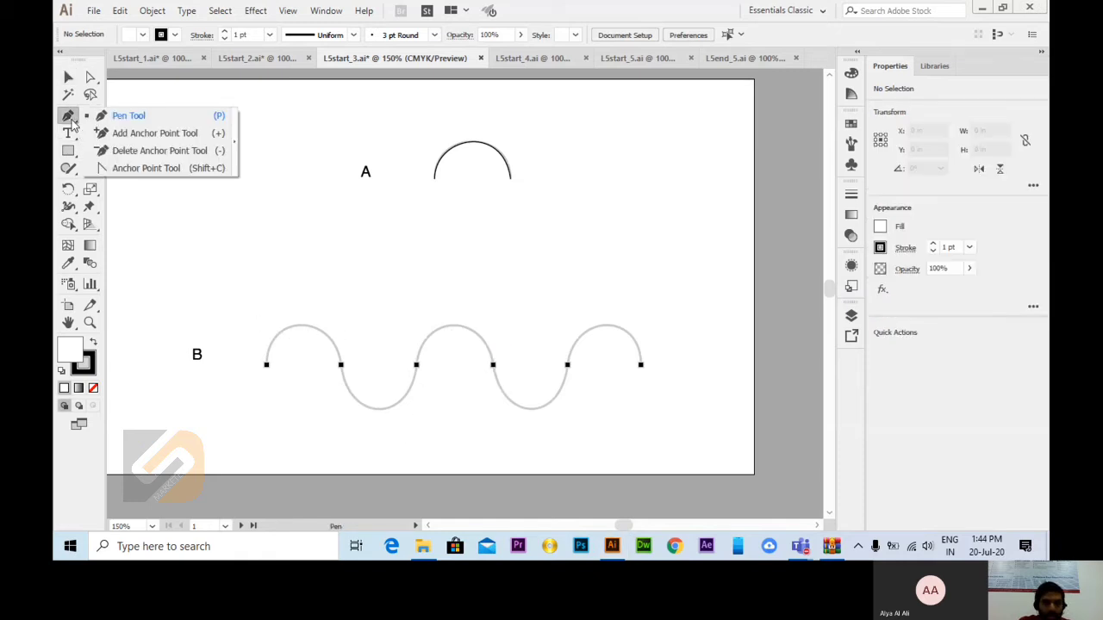
{"action": "left_click", "coordinate": [129, 111]}
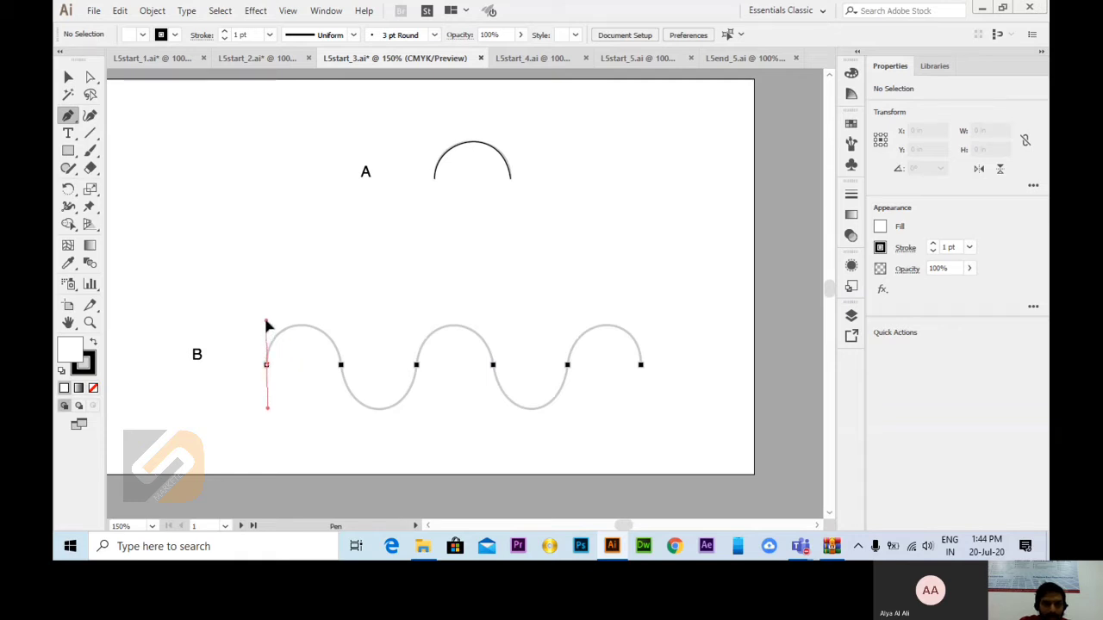
{"action": "left_click_drag", "start_coordinate": [267, 320], "coordinate": [266, 319]}
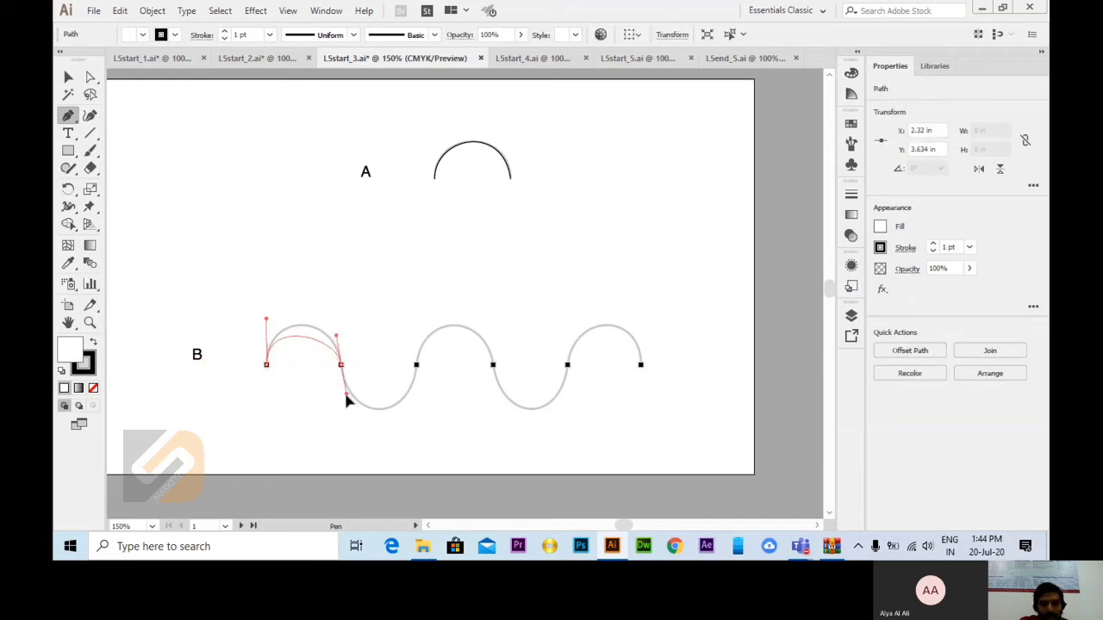
{"action": "left_click_drag", "start_coordinate": [355, 423], "coordinate": [354, 422]}
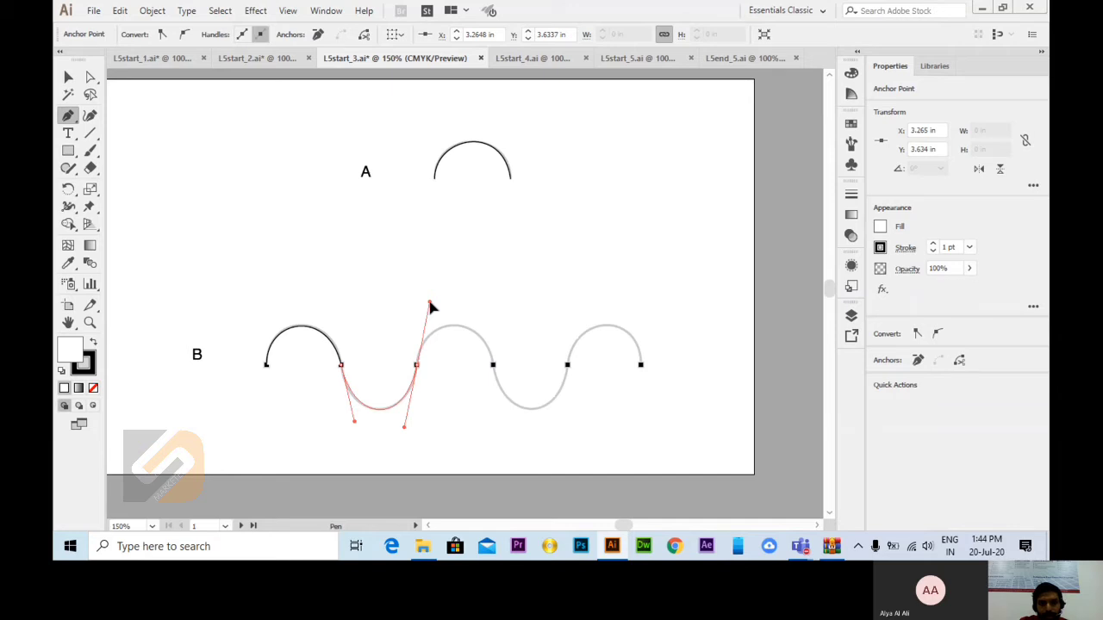
{"action": "left_click_drag", "start_coordinate": [432, 307], "coordinate": [432, 307]}
{"action": "left_click_drag", "start_coordinate": [493, 364], "coordinate": [497, 408]}
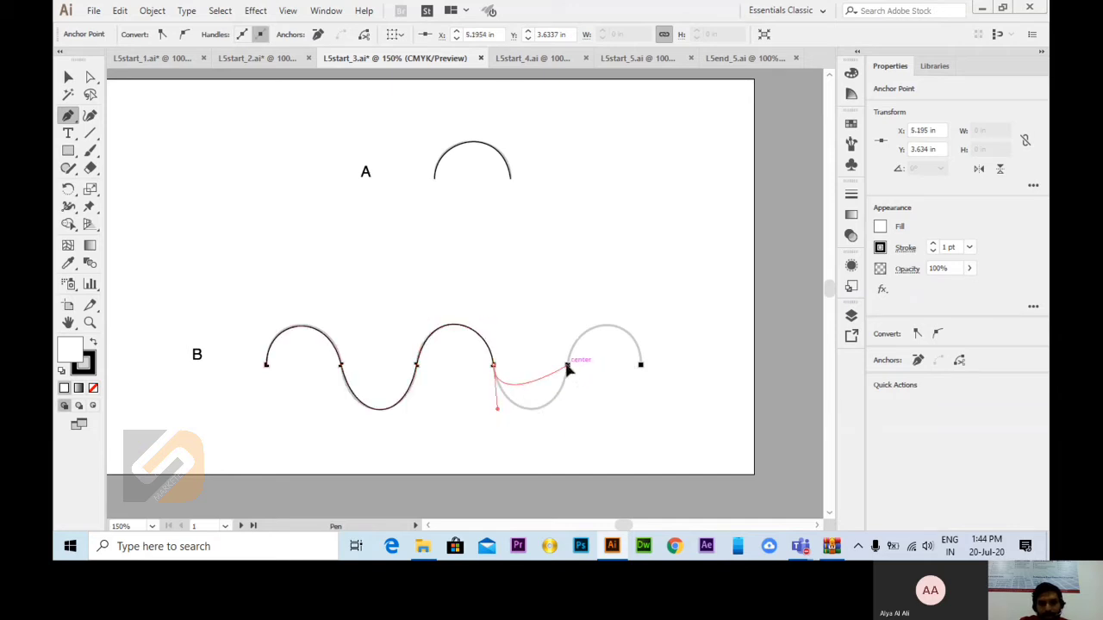
{"action": "left_click_drag", "start_coordinate": [567, 366], "coordinate": [582, 298]}
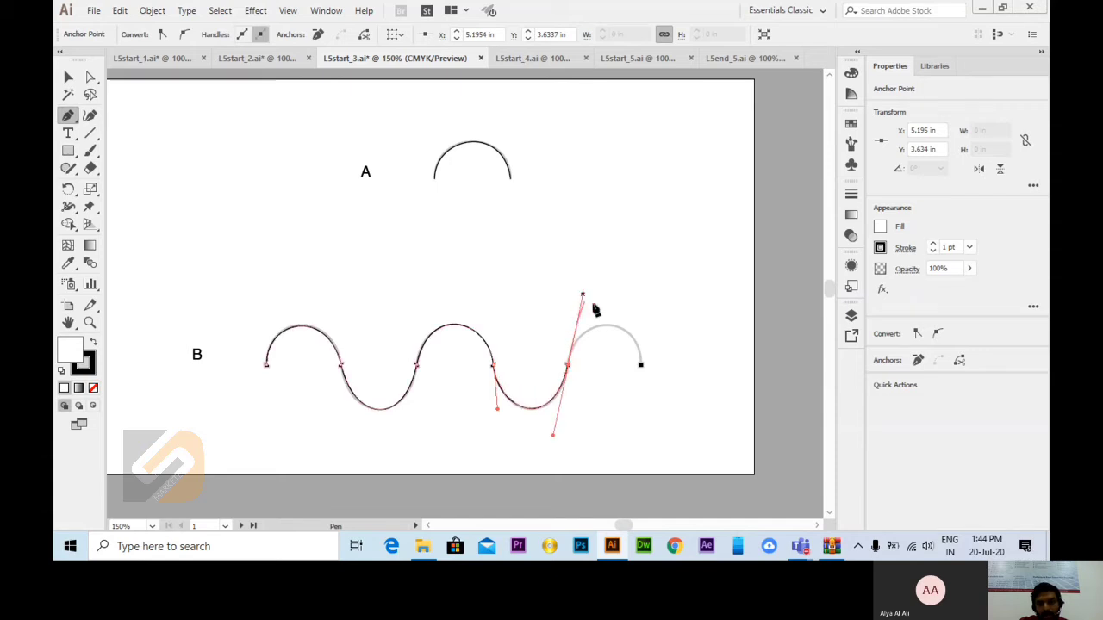
{"action": "left_click_drag", "start_coordinate": [640, 365], "coordinate": [635, 397]}
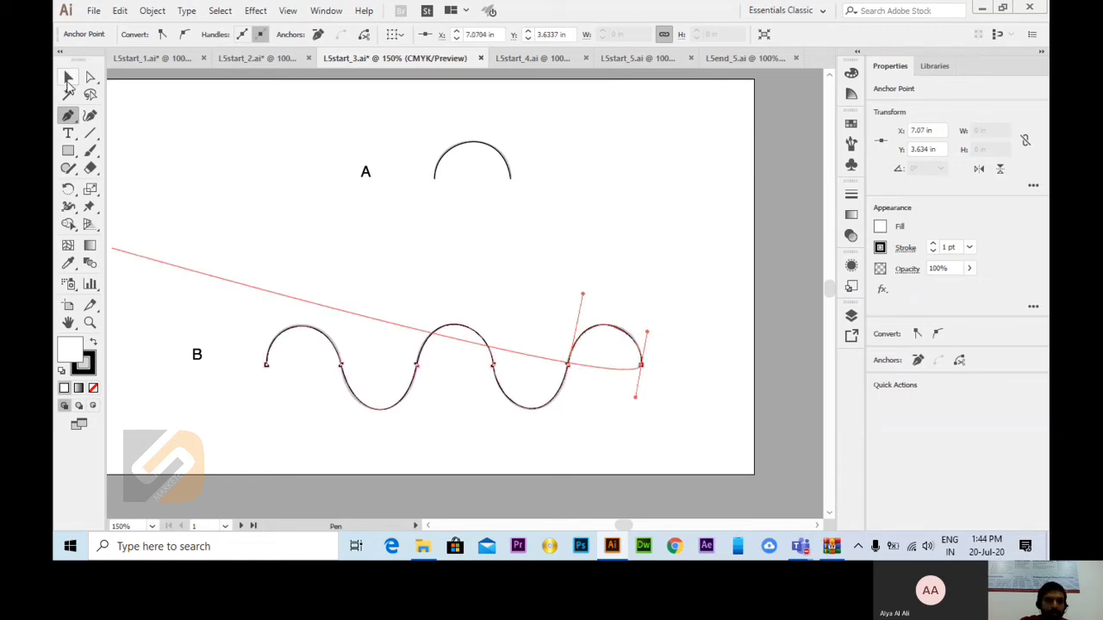
Step: End the open path traced over wave B and deselect it
{"action": "left_click", "coordinate": [68, 78]}
{"action": "left_click", "coordinate": [567, 251]}
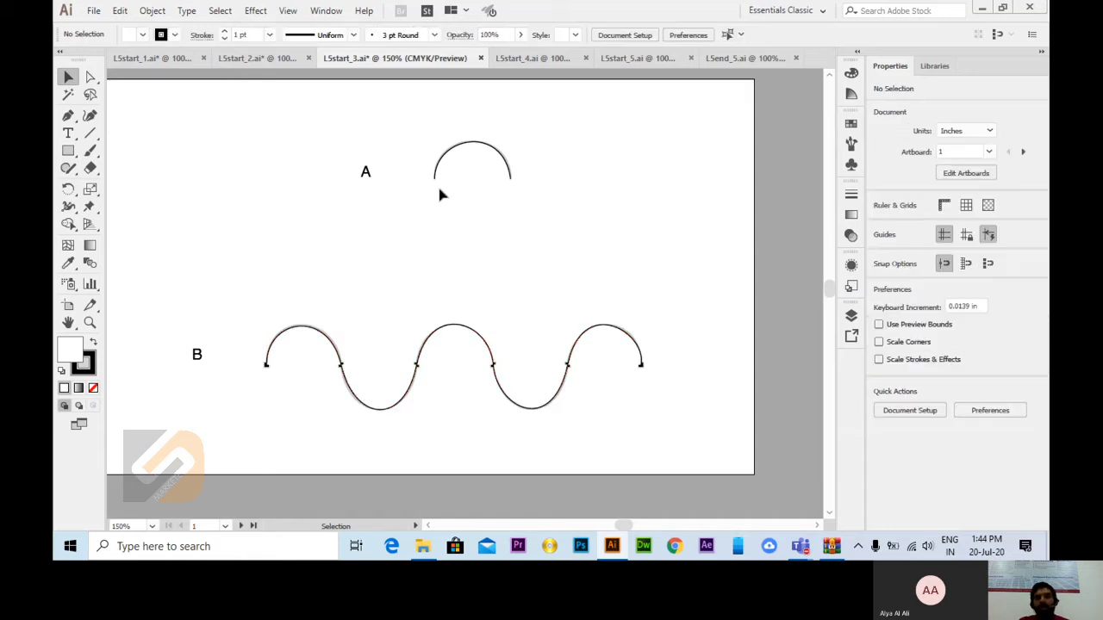
{"action": "scroll", "coordinate": [523, 332], "scroll_direction": "down", "scroll_amount": 1}
{"action": "scroll", "coordinate": [526, 341], "scroll_direction": "down", "scroll_amount": 5}
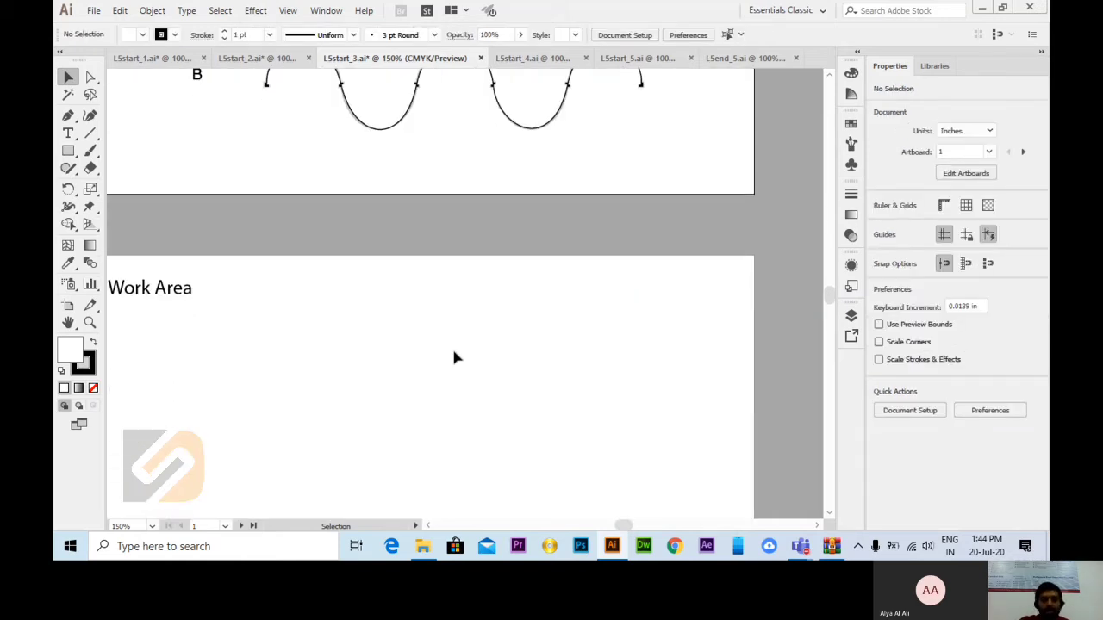
{"action": "scroll", "coordinate": [448, 375], "scroll_direction": "up", "scroll_amount": 6}
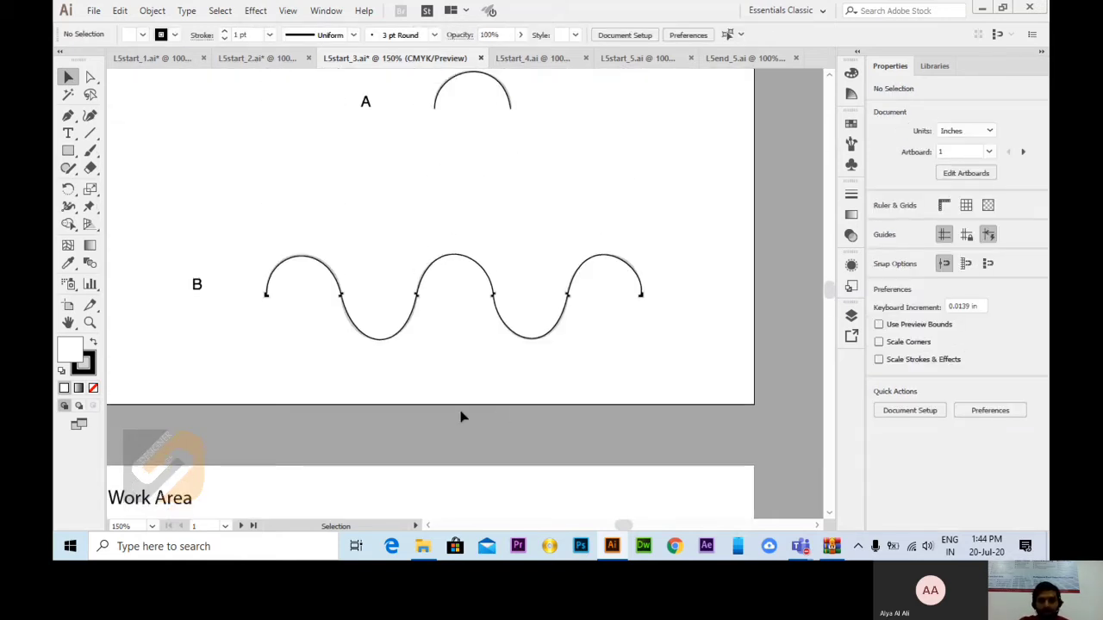
Step: Switch to the L5start_4.ai document and magnify the row of grey arches labelled A to 200%
{"action": "left_click", "coordinate": [506, 57]}
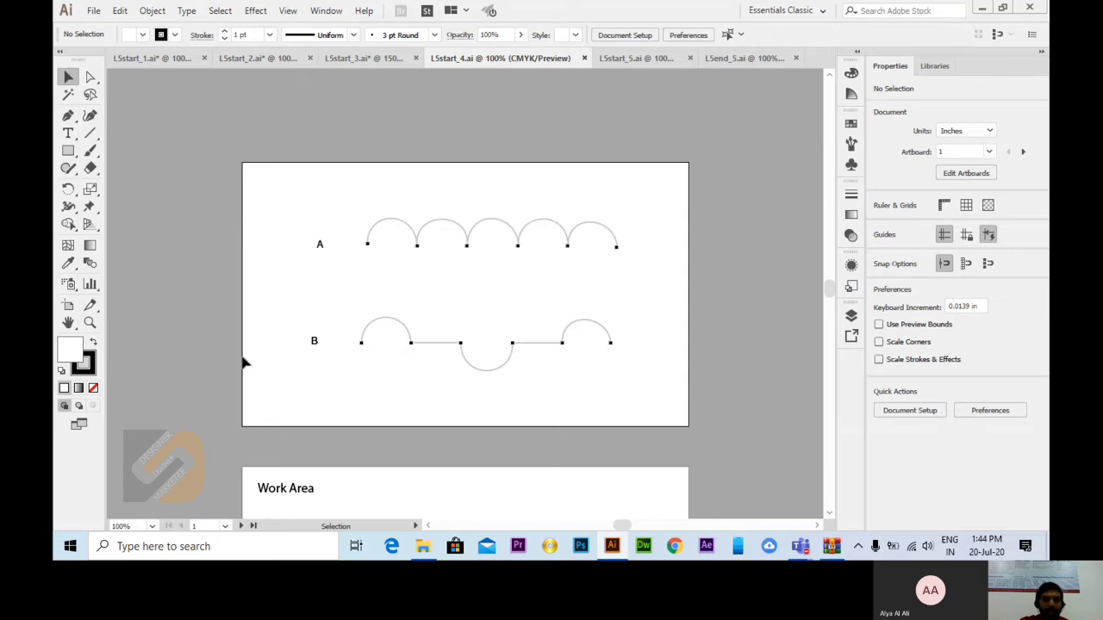
{"action": "left_click", "coordinate": [90, 322]}
{"action": "left_click", "coordinate": [478, 256]}
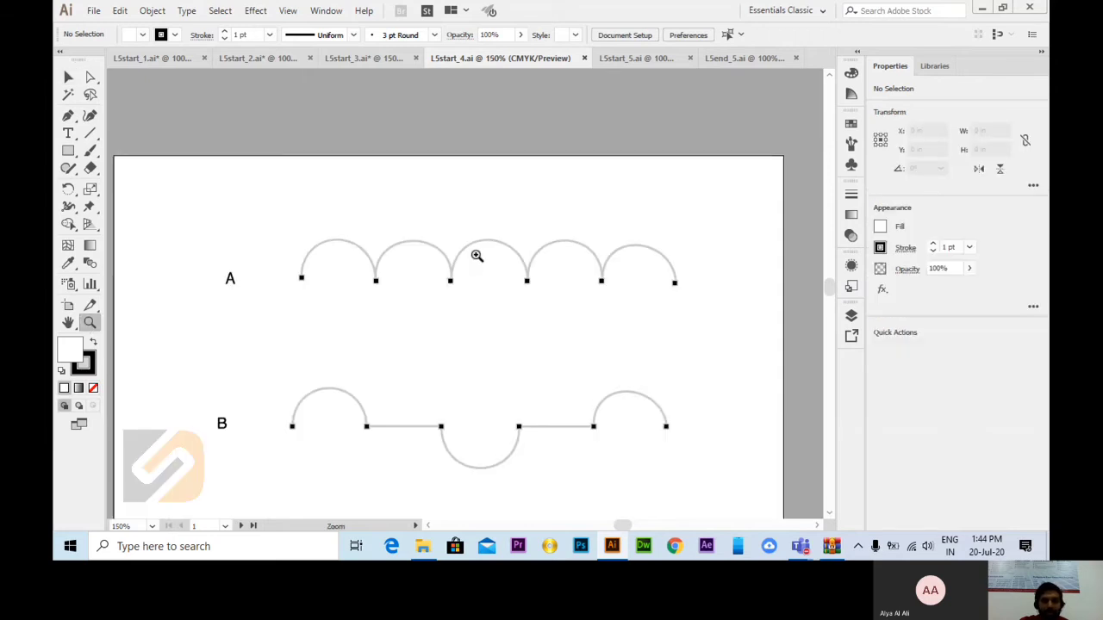
{"action": "left_click", "coordinate": [477, 255]}
{"action": "left_click", "coordinate": [68, 79]}
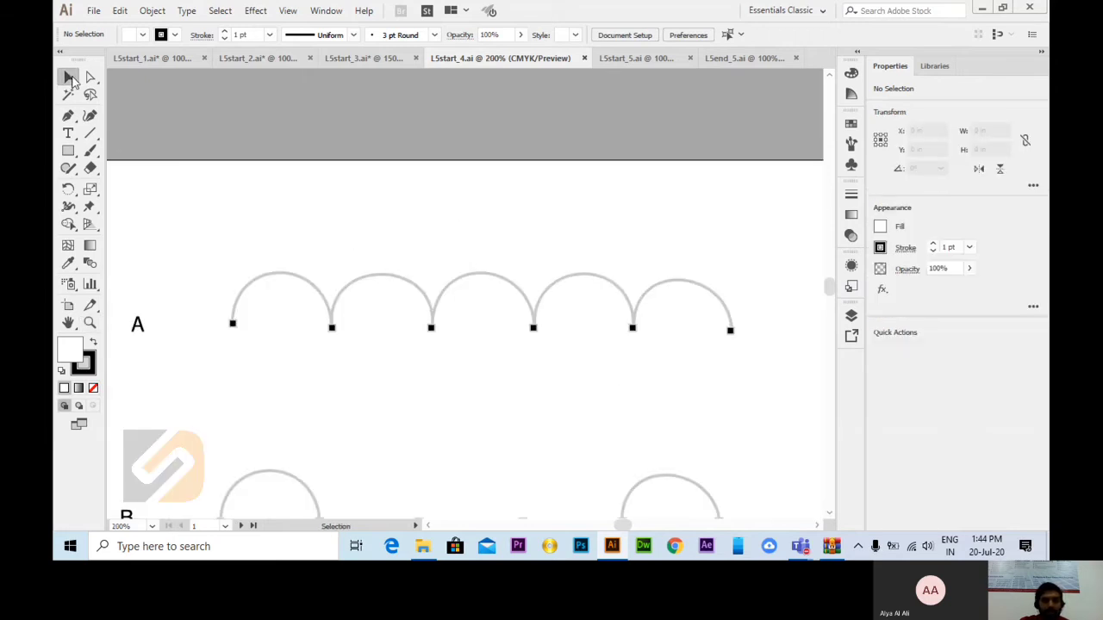
Step: Trace the first arch of path A with the Pen tool using two smooth anchors, and redirect the second anchor's outgoing handle upward
{"action": "left_click", "coordinate": [69, 117]}
{"action": "left_click", "coordinate": [99, 117]}
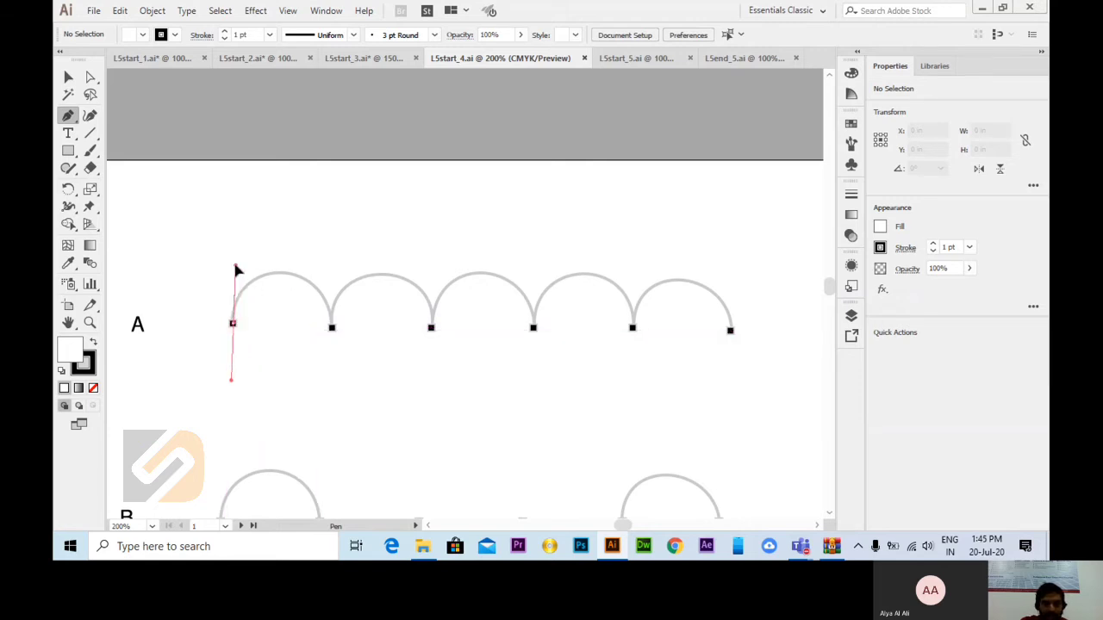
{"action": "left_click_drag", "start_coordinate": [234, 256], "coordinate": [233, 256]}
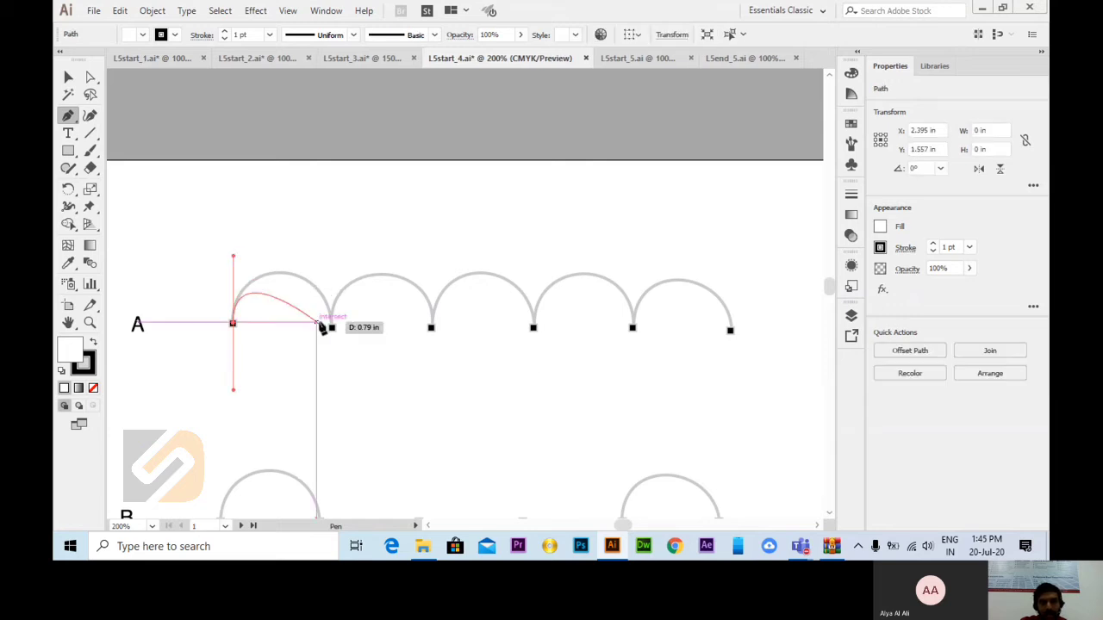
{"action": "left_click_drag", "start_coordinate": [333, 328], "coordinate": [339, 398]}
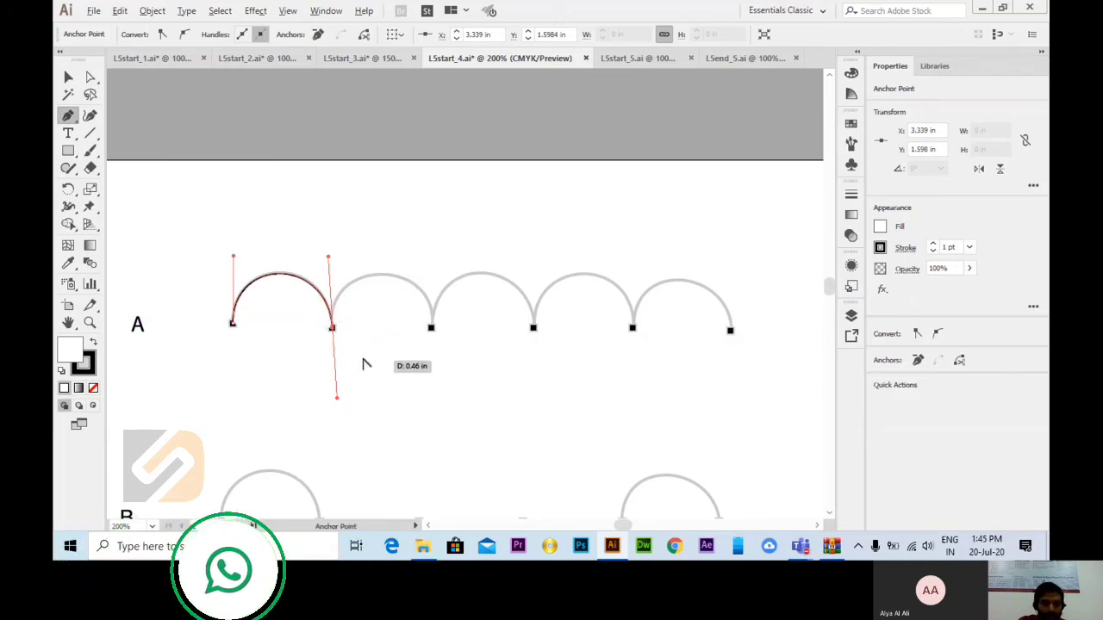
{"action": "left_click", "coordinate": [336, 334]}
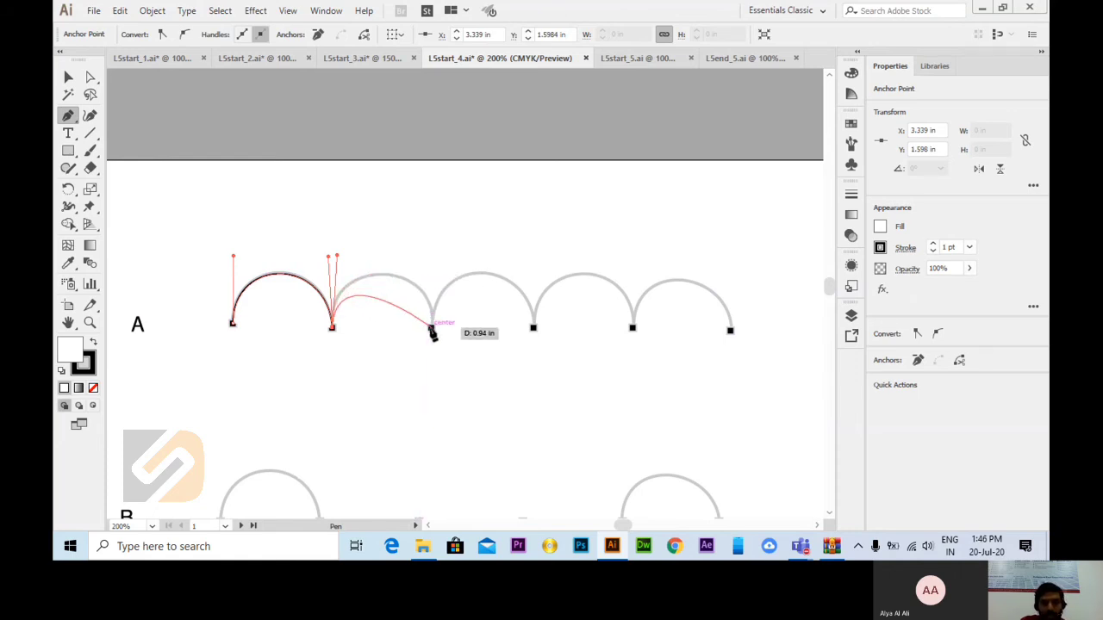
Step: Trace the second and third arches of path A, pulling each new anchor's handle down and redirecting its outgoing handle upward
{"action": "left_click_drag", "start_coordinate": [431, 328], "coordinate": [431, 402]}
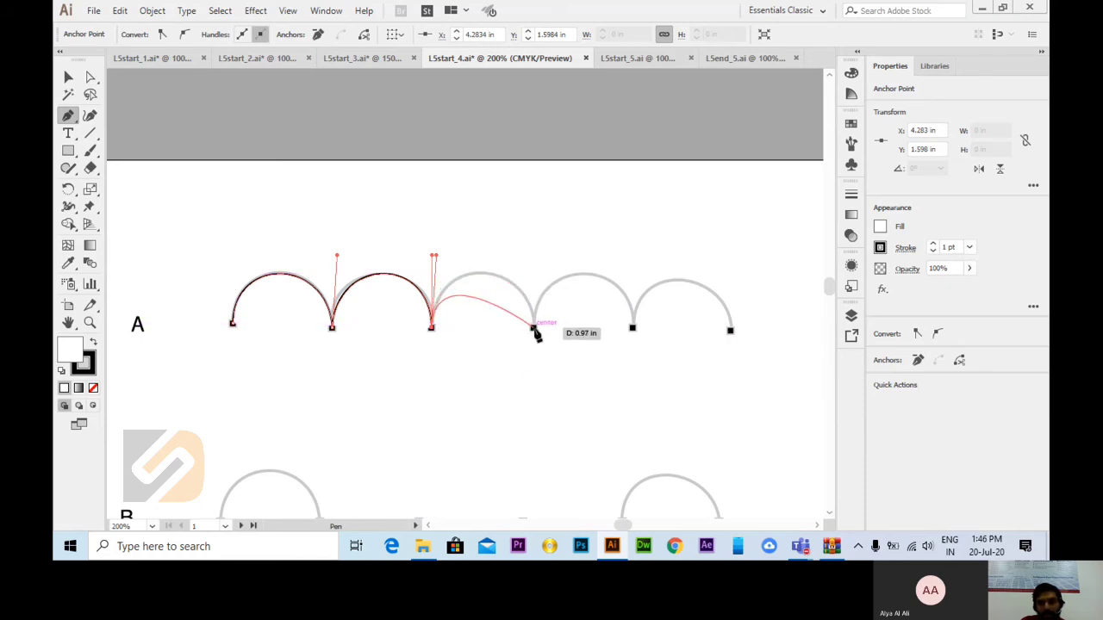
{"action": "left_click_drag", "start_coordinate": [534, 329], "coordinate": [542, 404]}
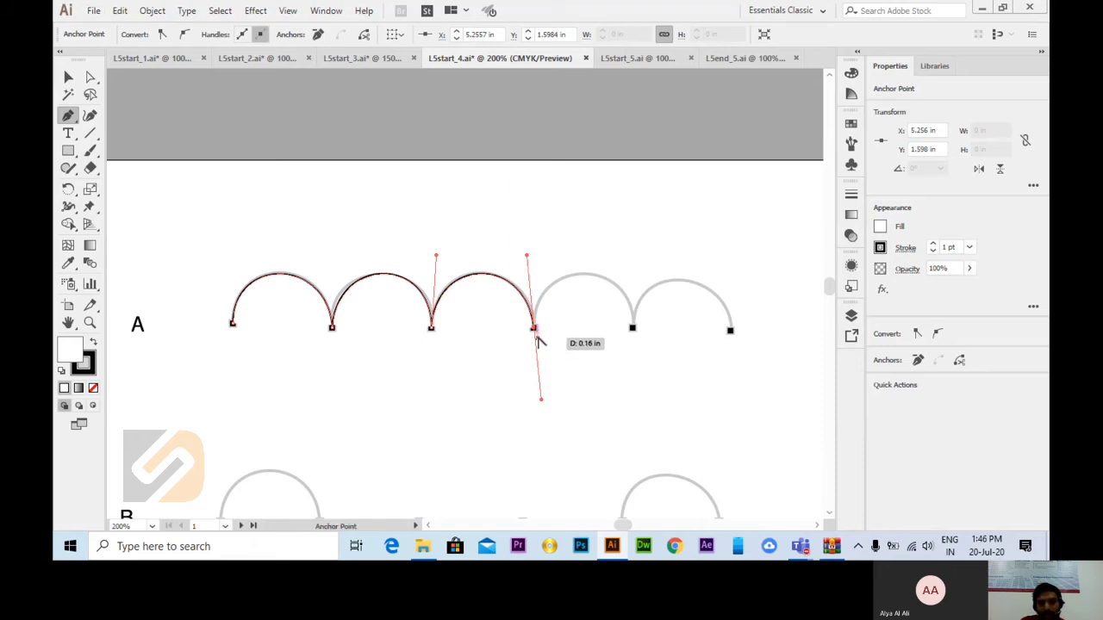
{"action": "left_click_drag", "start_coordinate": [535, 329], "coordinate": [538, 261]}
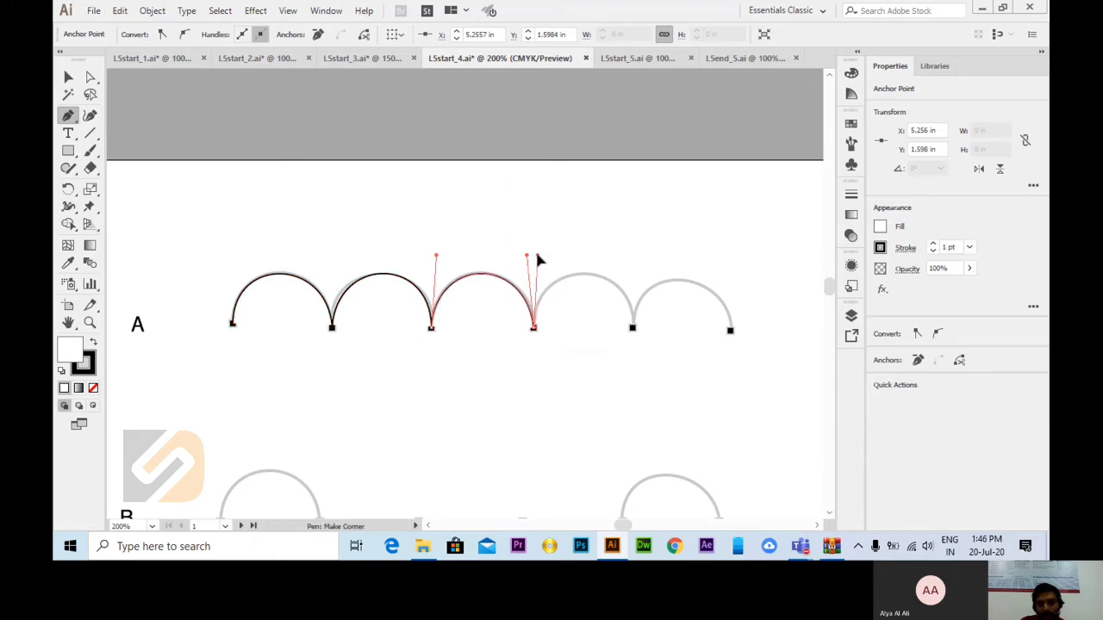
Step: Trace the last two arches of path A, redirecting the handle between them upward, and end the path at the sixth marked point
{"action": "left_click_drag", "start_coordinate": [633, 329], "coordinate": [635, 393]}
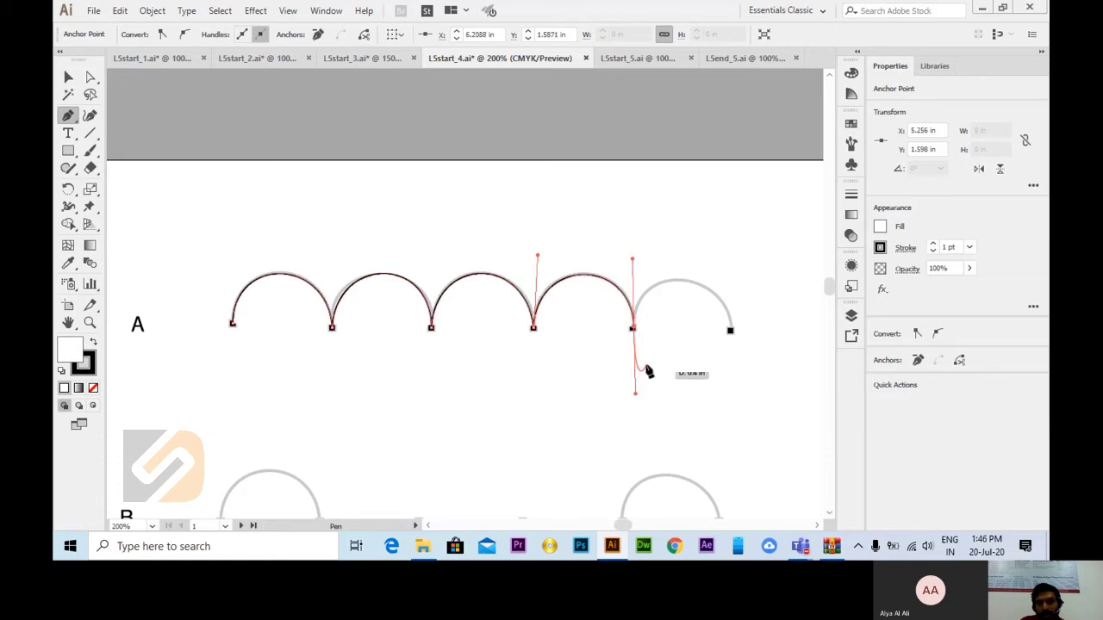
{"action": "left_click", "coordinate": [633, 328], "text": "alt"}
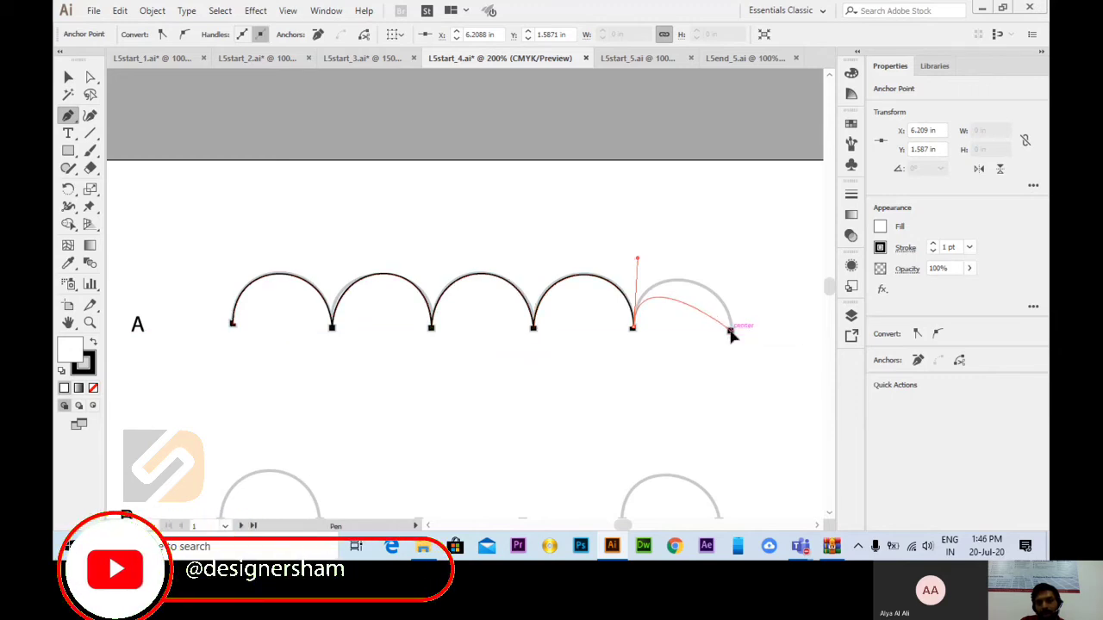
{"action": "left_click_drag", "start_coordinate": [730, 331], "coordinate": [734, 390]}
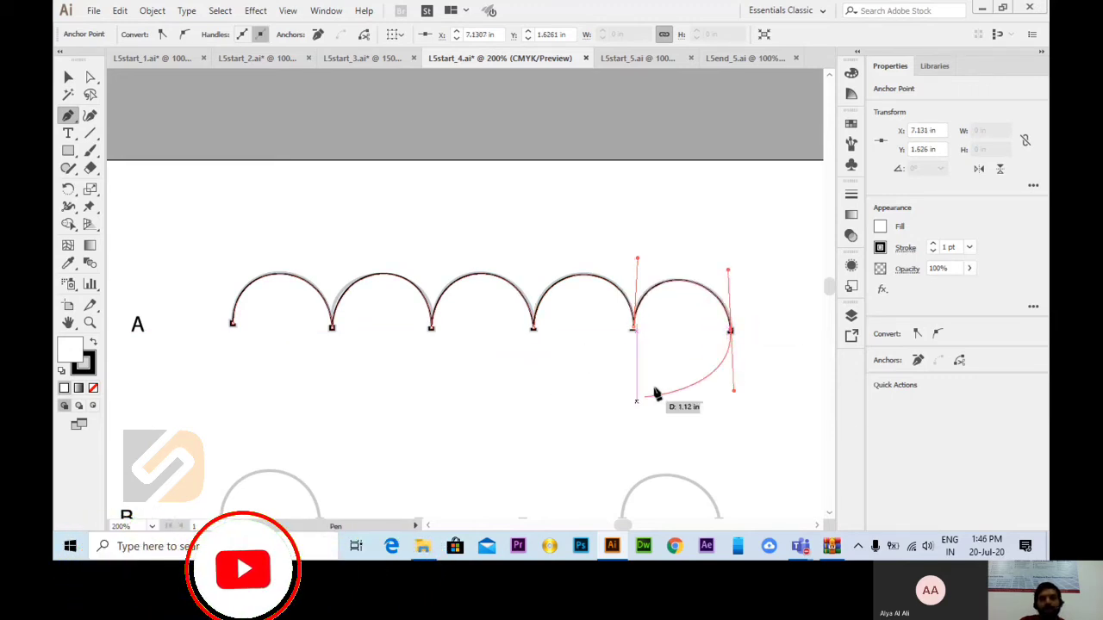
{"action": "left_click", "coordinate": [68, 77]}
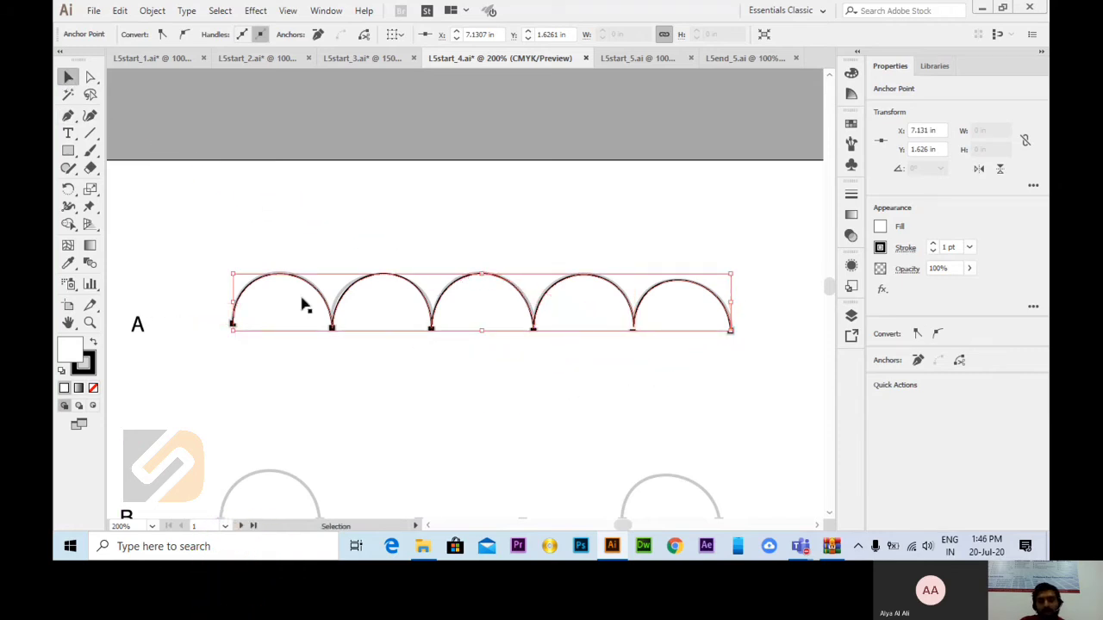
Step: Trace the first arch of path B with the Pen tool using two smooth anchors, and remove the second anchor's outgoing handle
{"action": "scroll", "coordinate": [338, 315], "scroll_direction": "down", "scroll_amount": 2}
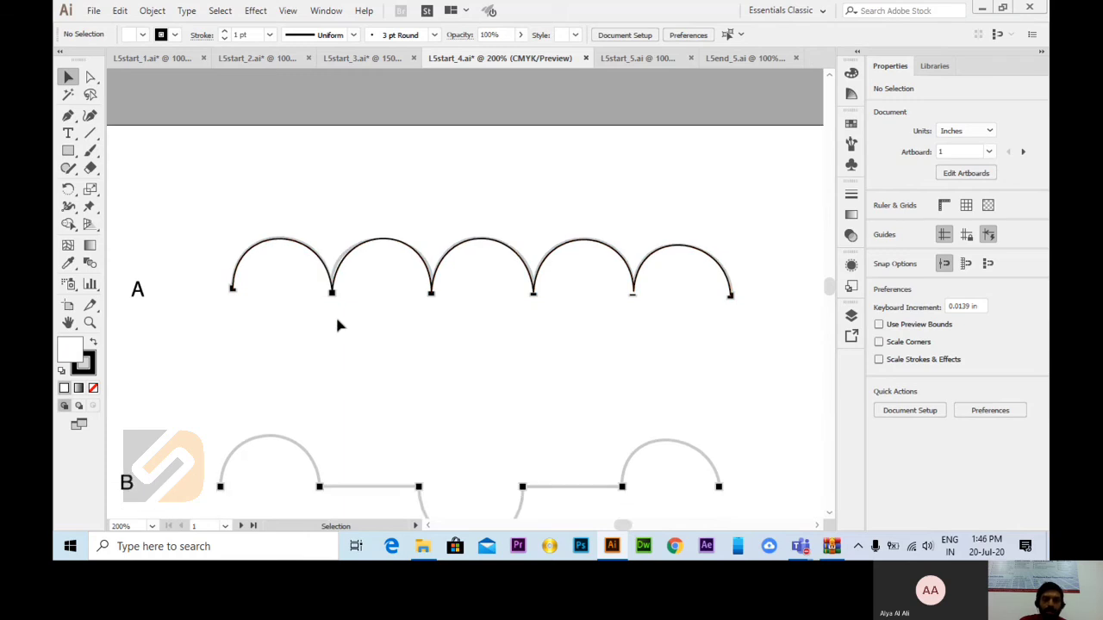
{"action": "scroll", "coordinate": [375, 297], "scroll_direction": "down", "scroll_amount": 2}
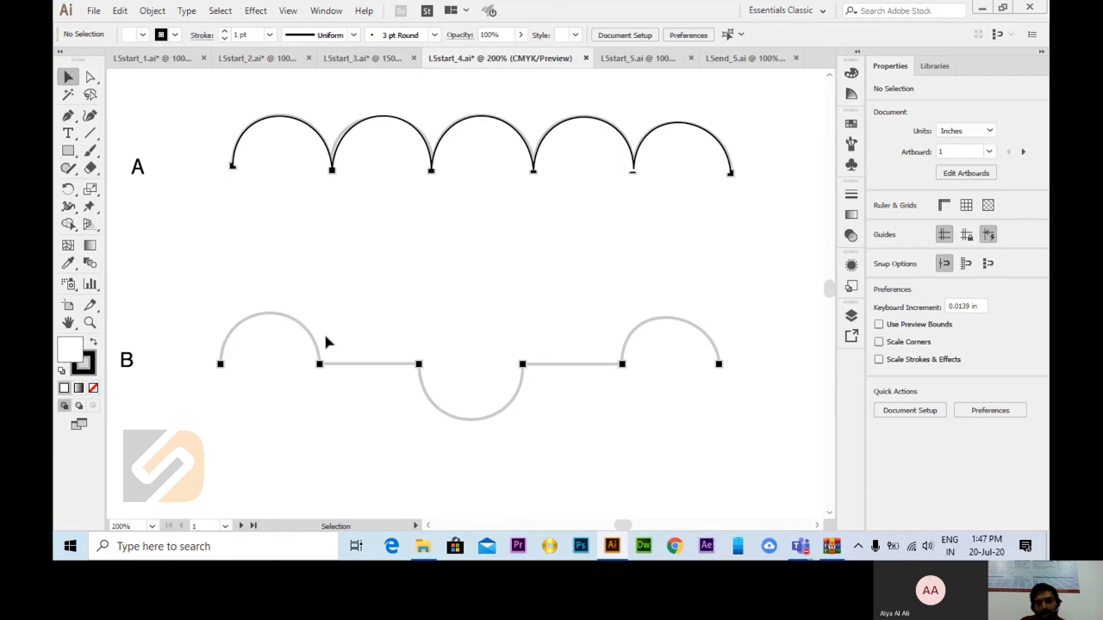
{"action": "left_click", "coordinate": [68, 119]}
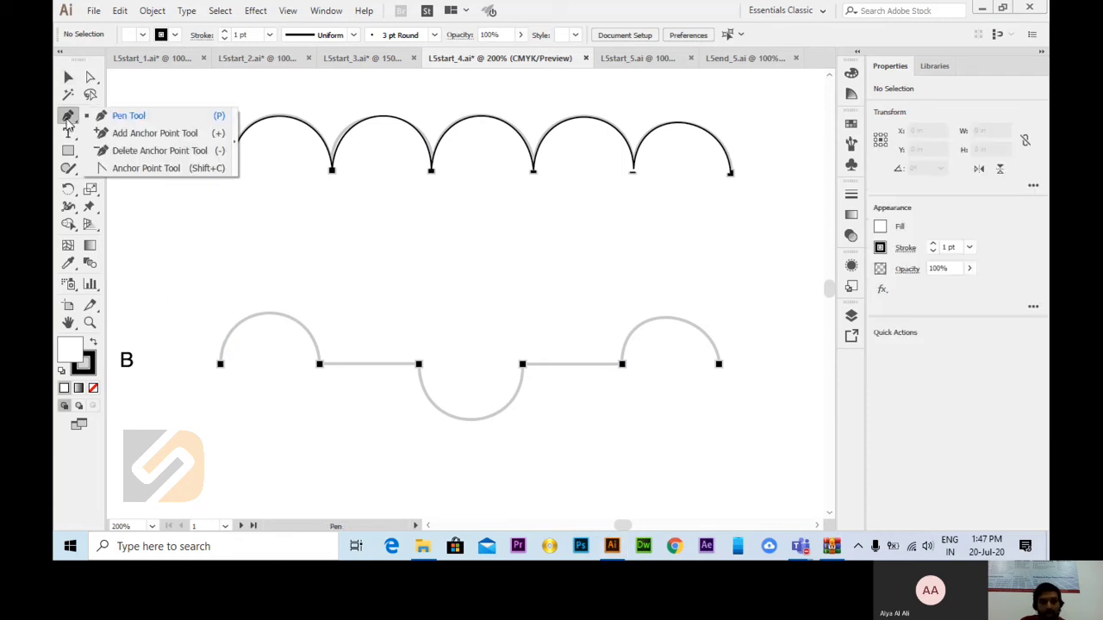
{"action": "left_click", "coordinate": [119, 122]}
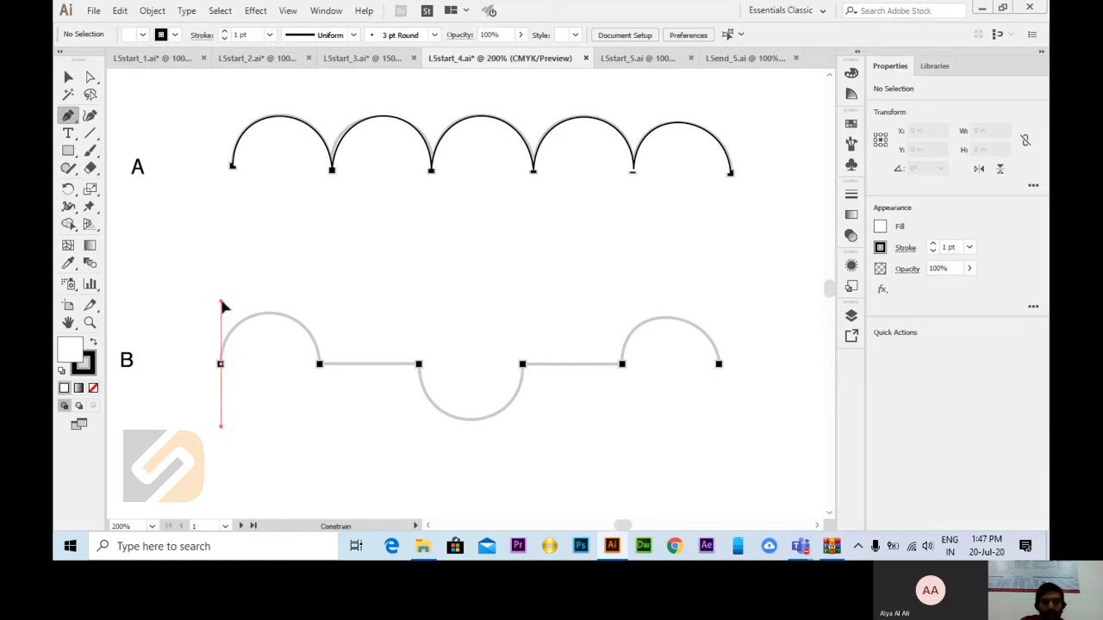
{"action": "mouse_move", "coordinate": [223, 306]}
{"action": "left_mouse_down"}
{"action": "mouse_move", "coordinate": [234, 316]}
{"action": "mouse_move", "coordinate": [192, 319]}
{"action": "mouse_move", "coordinate": [218, 316]}
{"action": "left_mouse_up"}
{"action": "left_click_drag", "start_coordinate": [222, 308], "coordinate": [225, 308]}
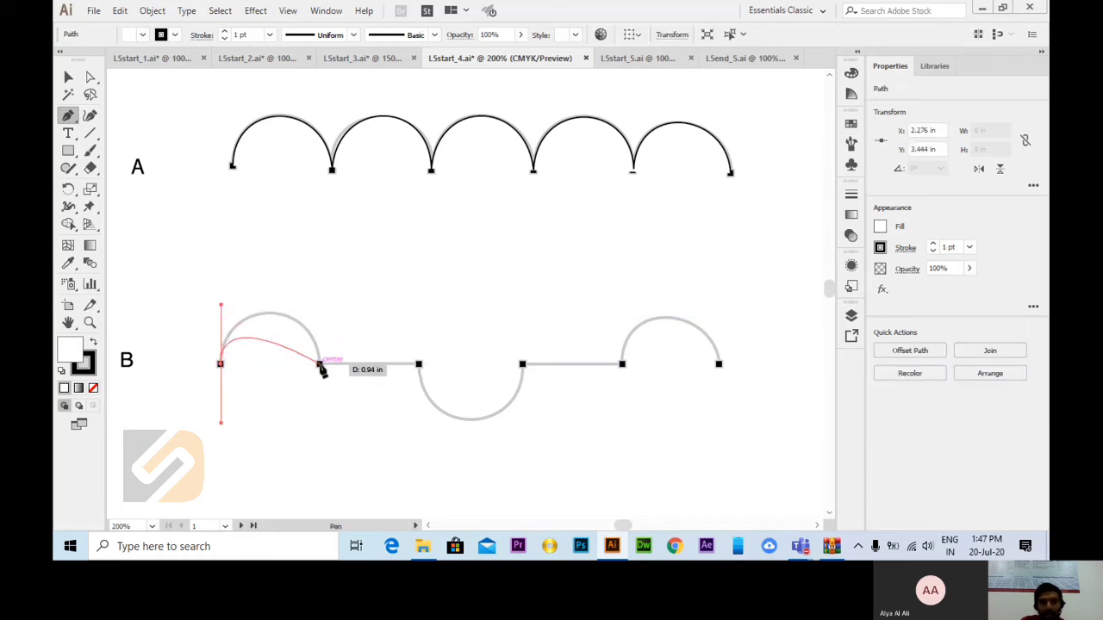
{"action": "left_click_drag", "start_coordinate": [319, 365], "coordinate": [326, 440]}
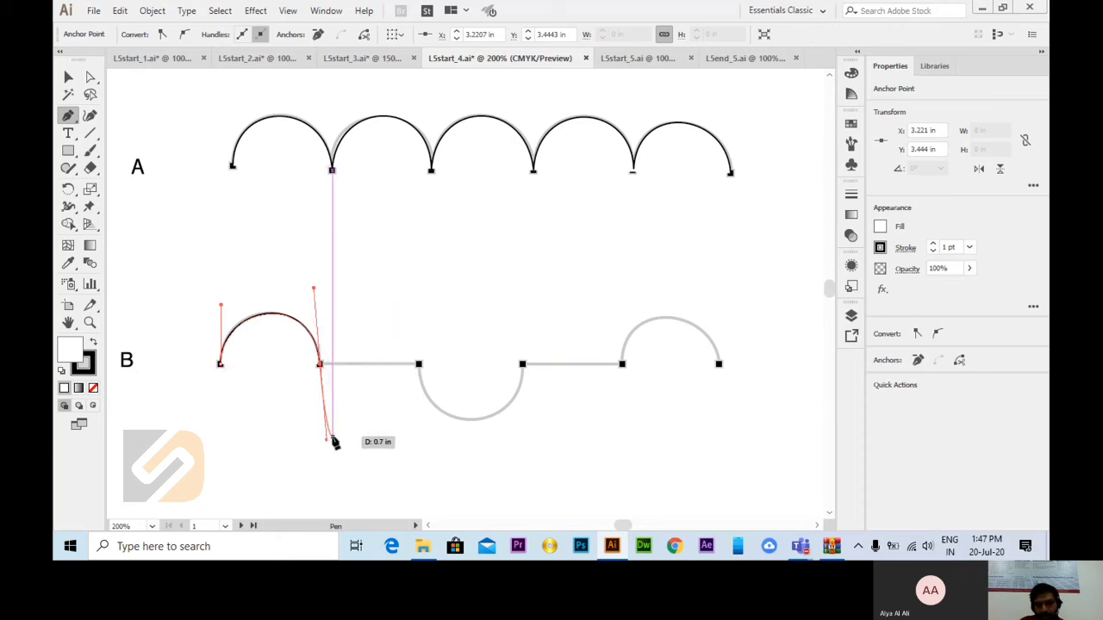
{"action": "key", "text": "alt"}
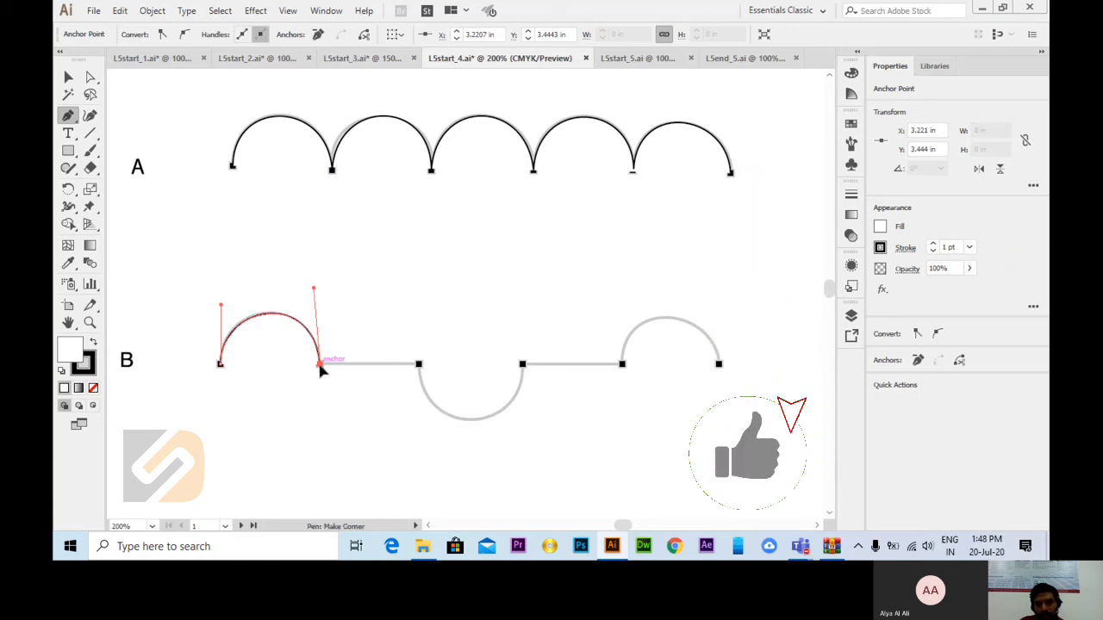
{"action": "left_click", "coordinate": [320, 364], "text": "alt"}
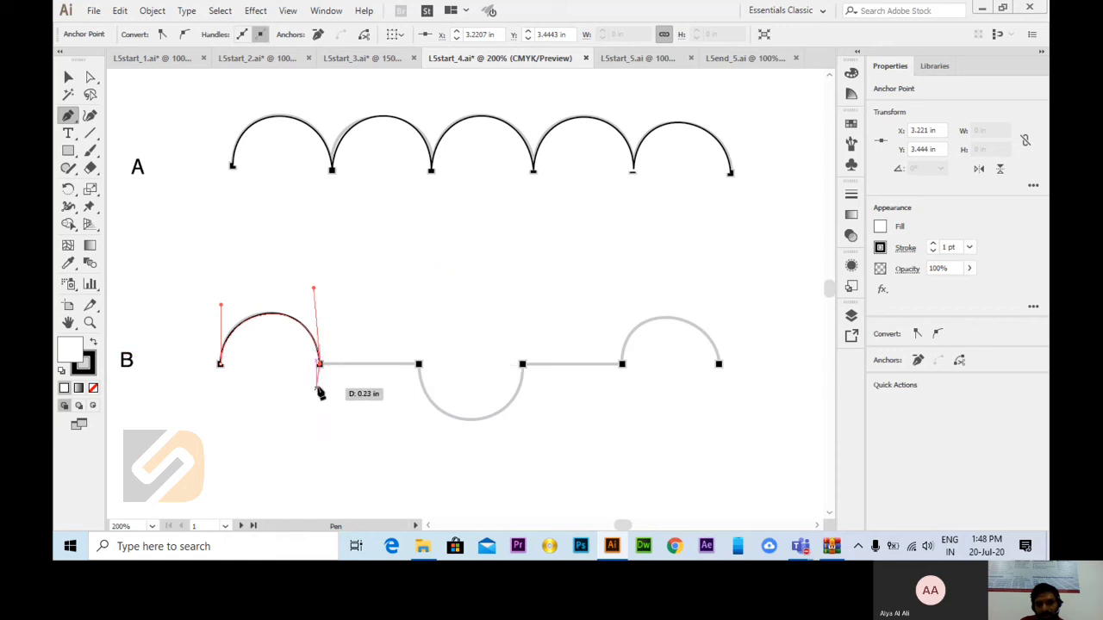
Step: Continue path B with a straight segment and the downward arc, pulling a handle down from the third anchor and up from the fourth
{"action": "left_click", "coordinate": [419, 367]}
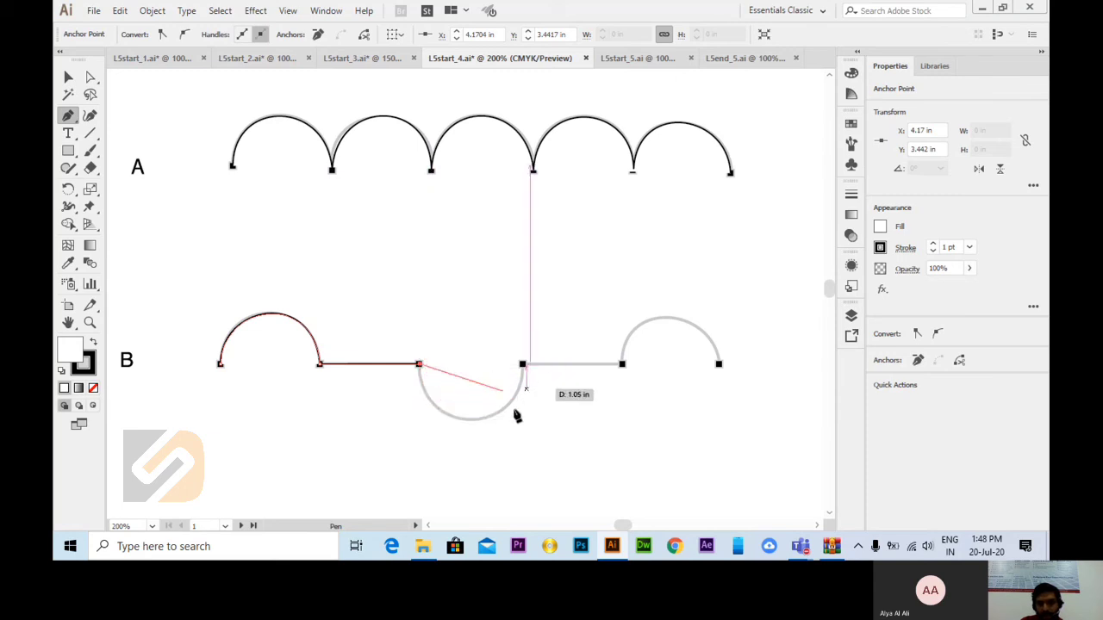
{"action": "key", "text": "alt"}
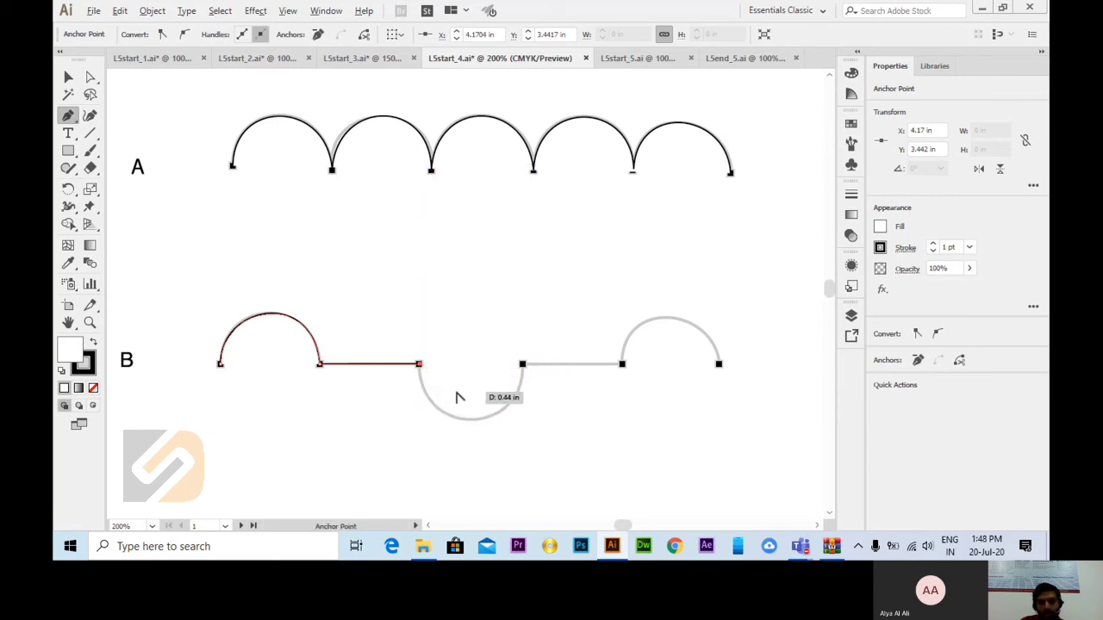
{"action": "left_click_drag", "start_coordinate": [418, 365], "coordinate": [420, 374]}
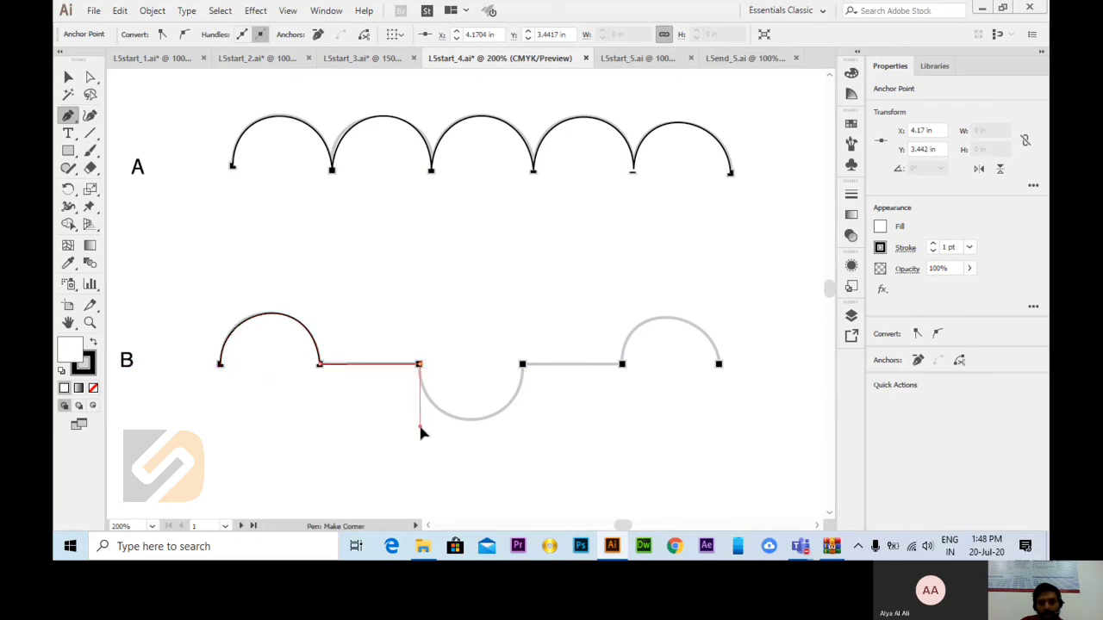
{"action": "left_click_drag", "start_coordinate": [423, 436], "coordinate": [423, 435]}
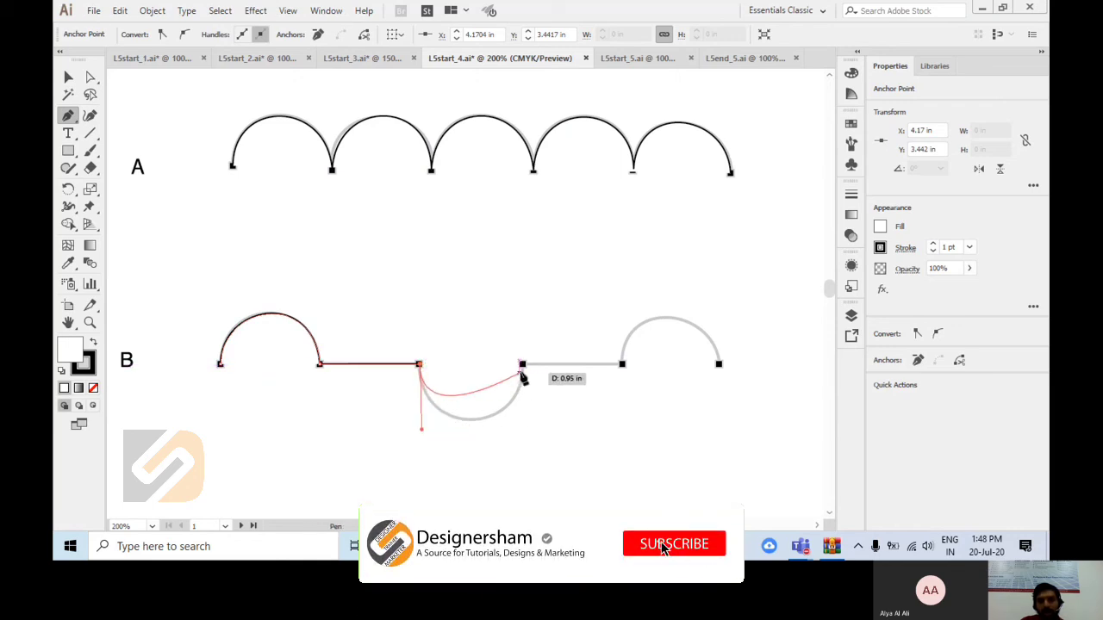
{"action": "left_click_drag", "start_coordinate": [522, 364], "coordinate": [532, 287]}
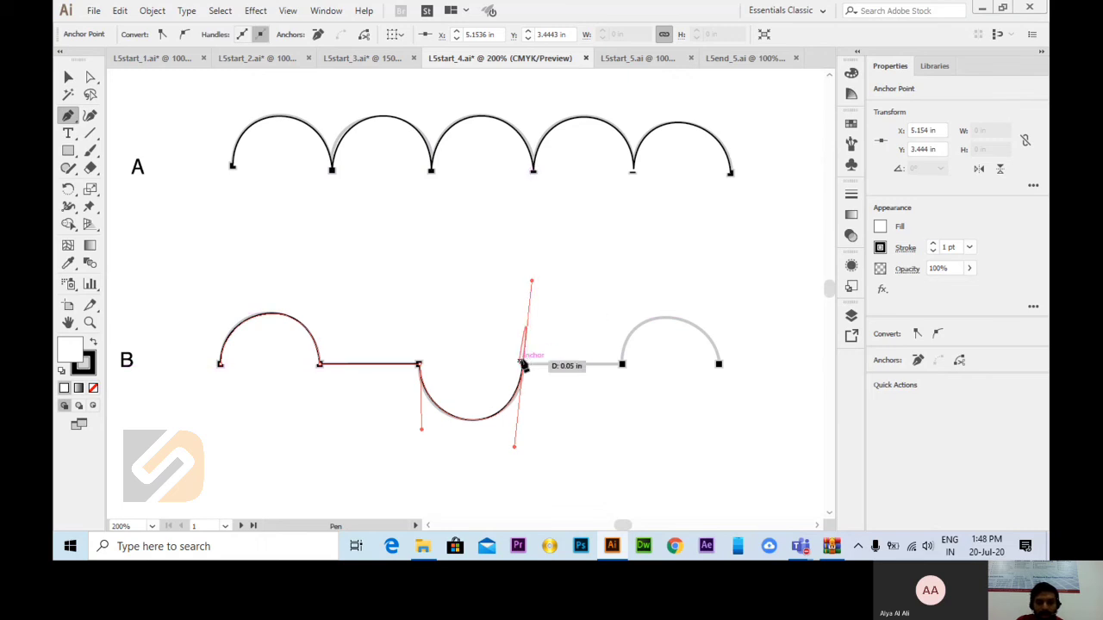
Step: Complete path B with a straight segment from the fourth anchor and the final upward arch, and deselect it
{"action": "key", "text": "alt"}
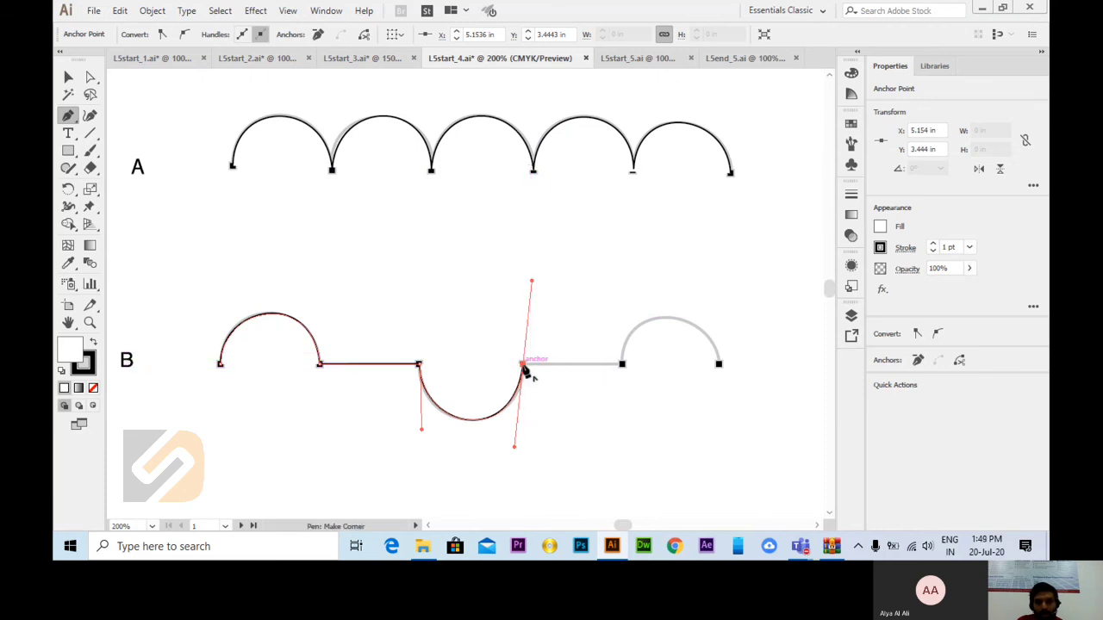
{"action": "left_click_drag", "start_coordinate": [524, 366], "coordinate": [624, 296]}
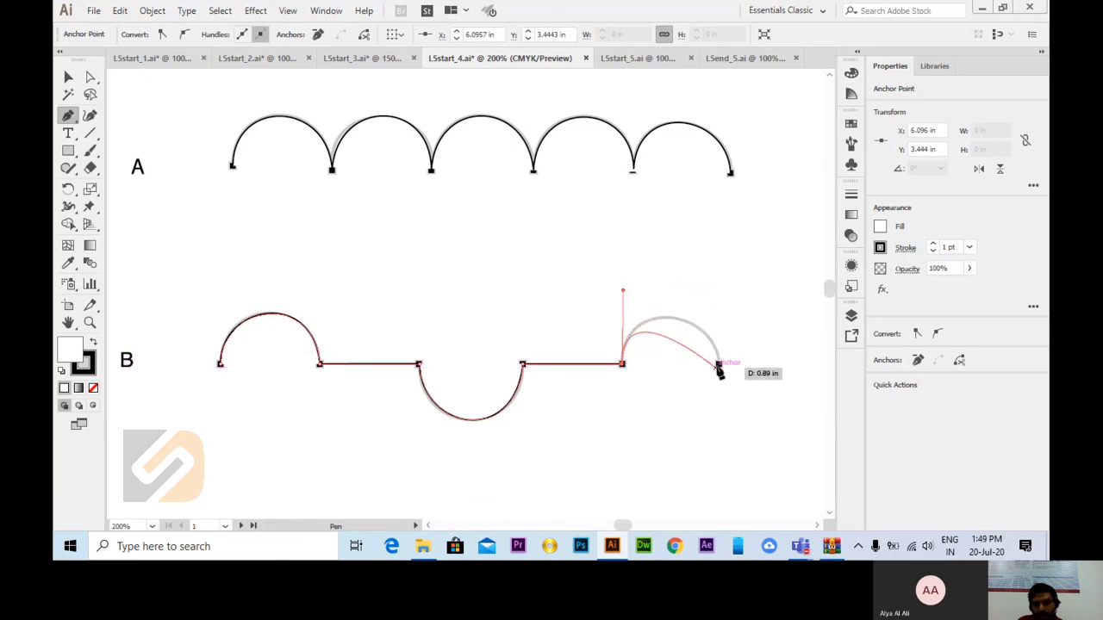
{"action": "left_click_drag", "start_coordinate": [720, 364], "coordinate": [724, 399]}
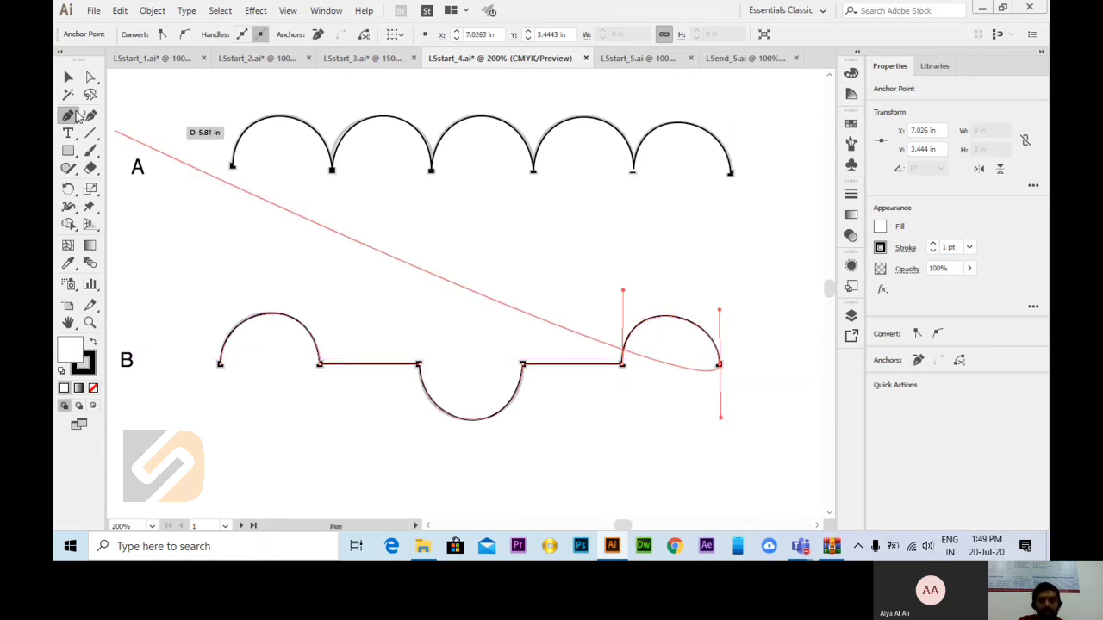
{"action": "left_click", "coordinate": [68, 77]}
{"action": "left_click", "coordinate": [713, 293]}
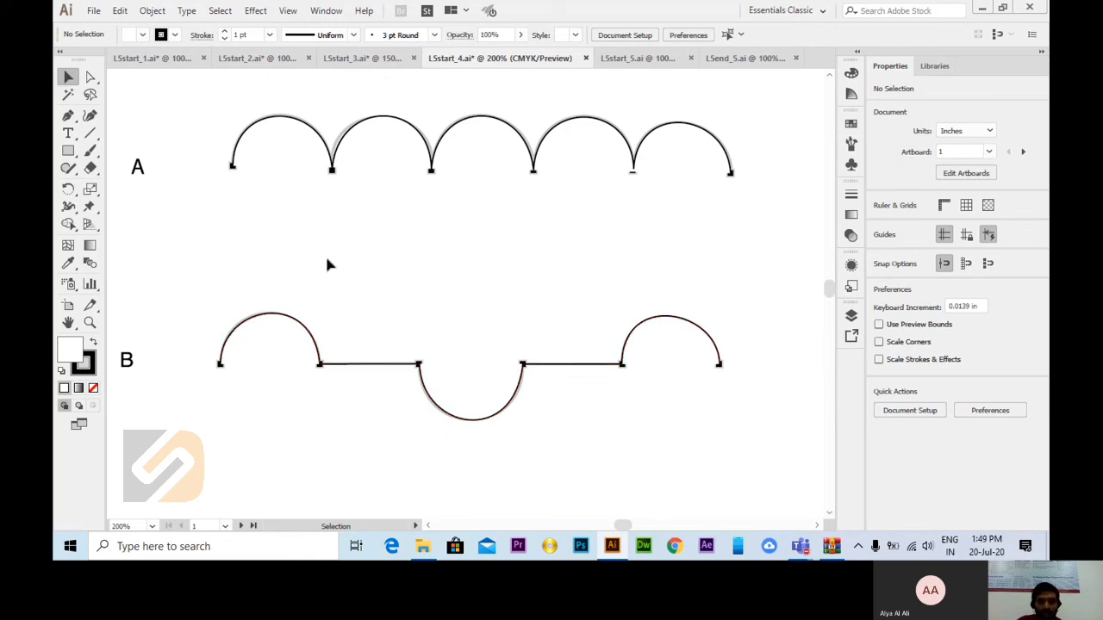
{"action": "key", "text": "ctrl+minus"}
{"action": "key", "text": "ctrl+minus"}
{"action": "key", "text": "ctrl+minus"}
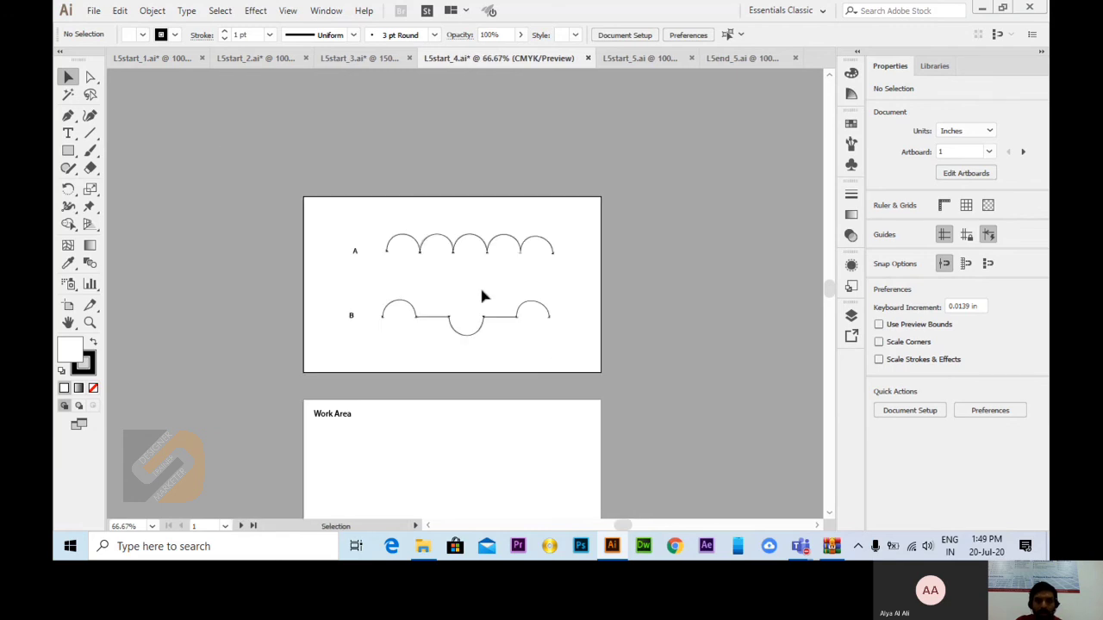
{"action": "key", "text": "ctrl+plus"}
{"action": "key", "text": "ctrl+plus"}
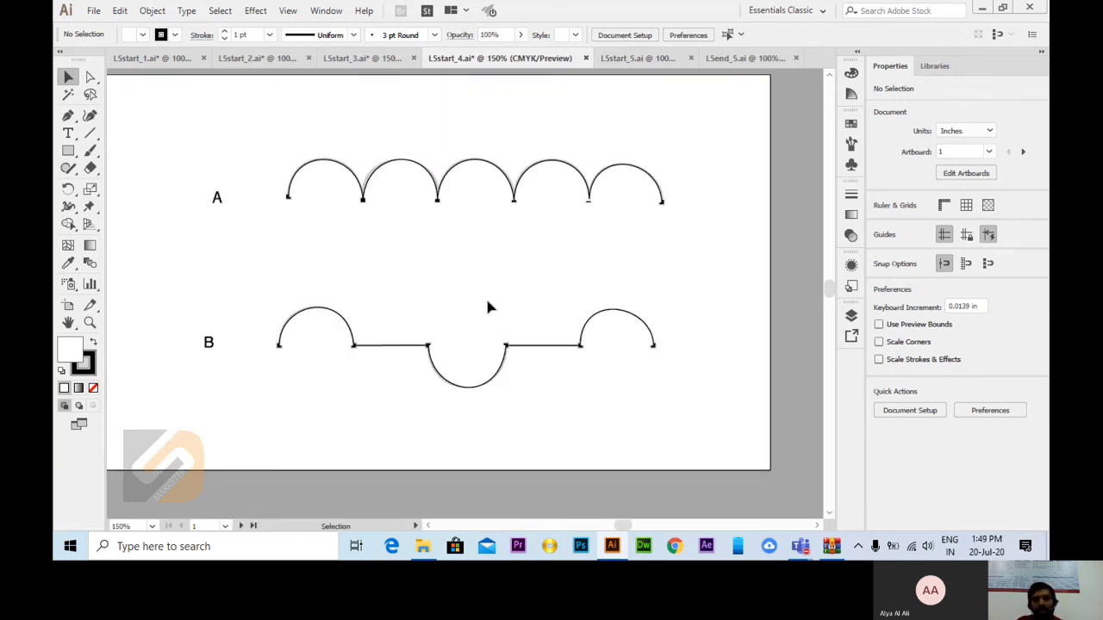
{"action": "scroll", "coordinate": [567, 381], "scroll_direction": "up", "scroll_amount": 1}
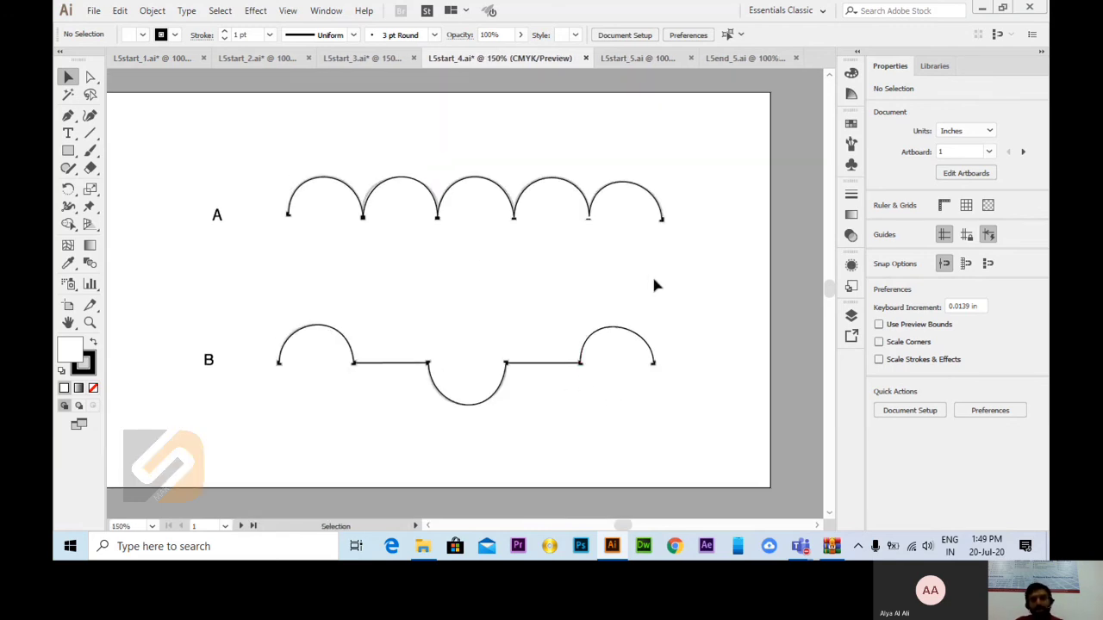